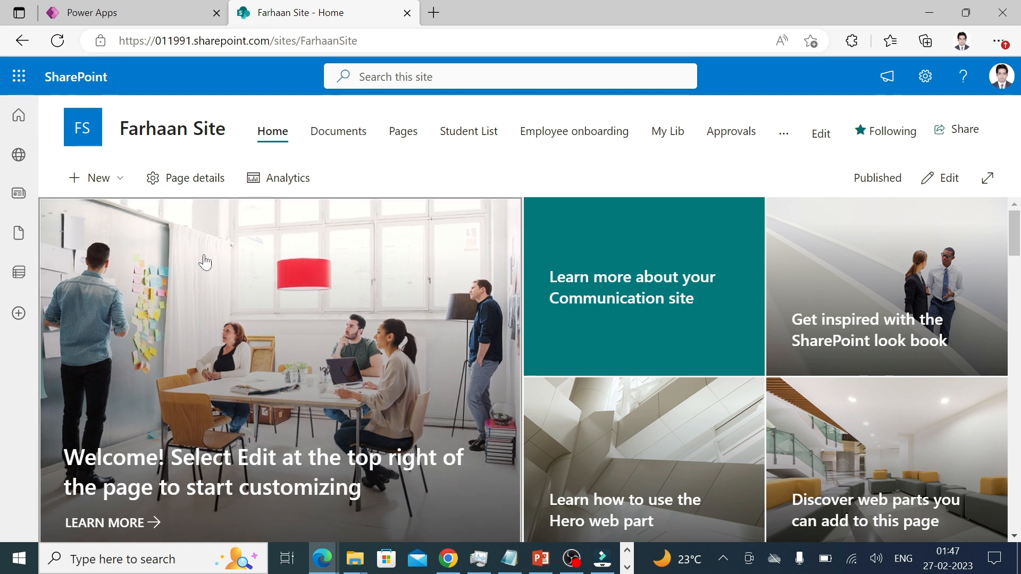
Look through the new-item options on the home page and on Site contents, then return home.
{"action": "left_click", "coordinate": [126, 184]}
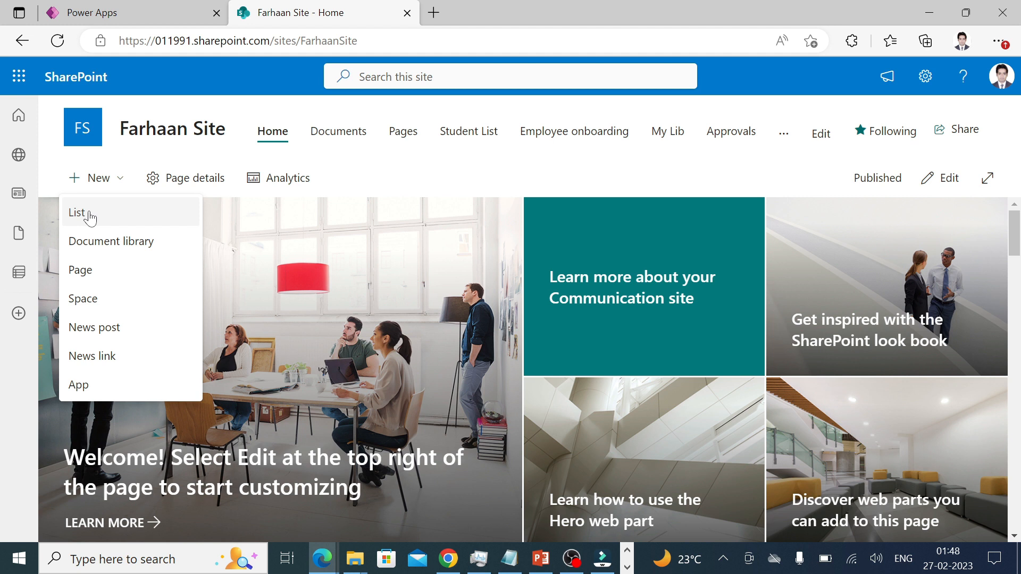
{"action": "left_click", "coordinate": [504, 165]}
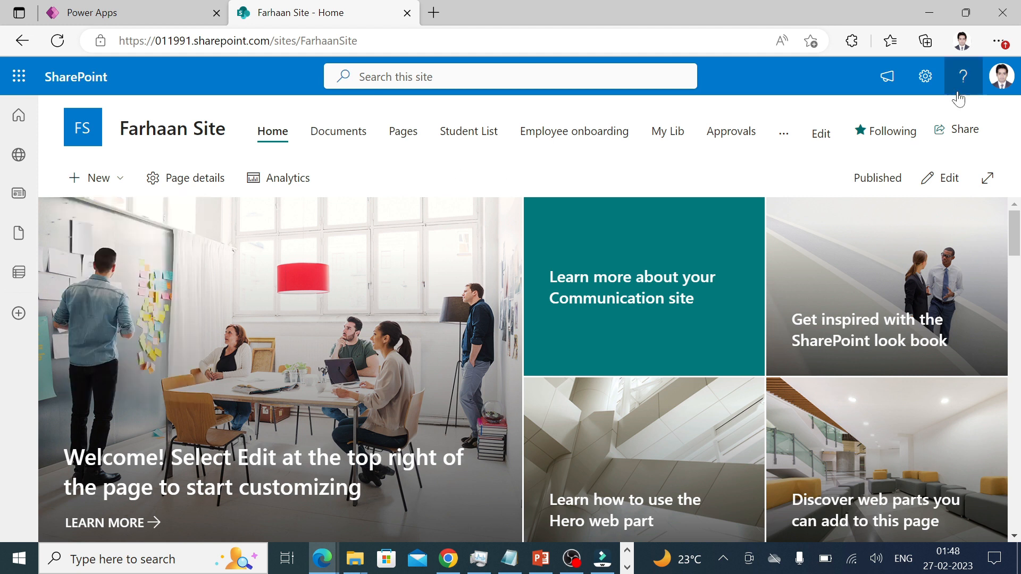
{"action": "left_click", "coordinate": [926, 77]}
{"action": "left_click", "coordinate": [828, 226]}
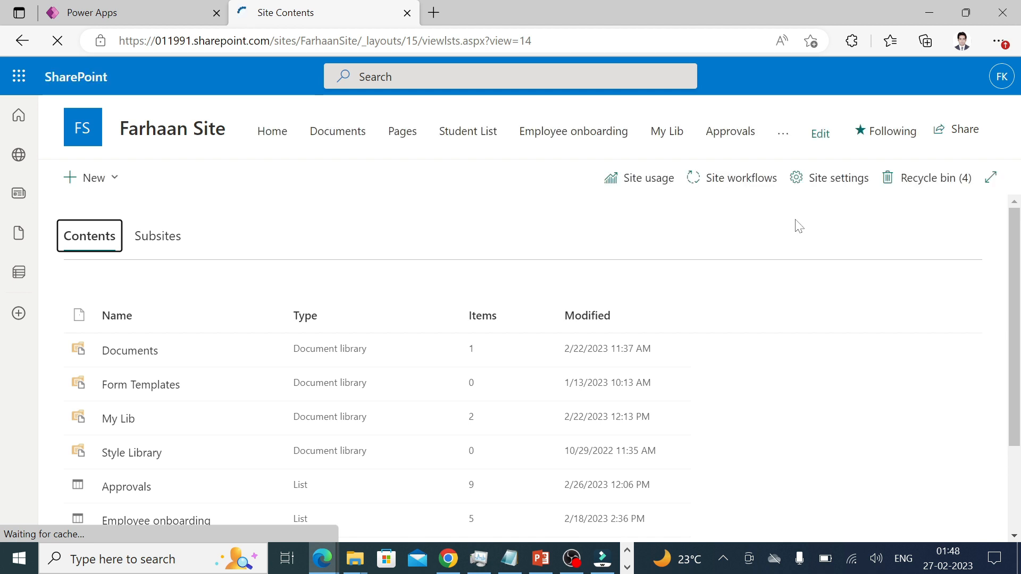
{"action": "left_click", "coordinate": [104, 180]}
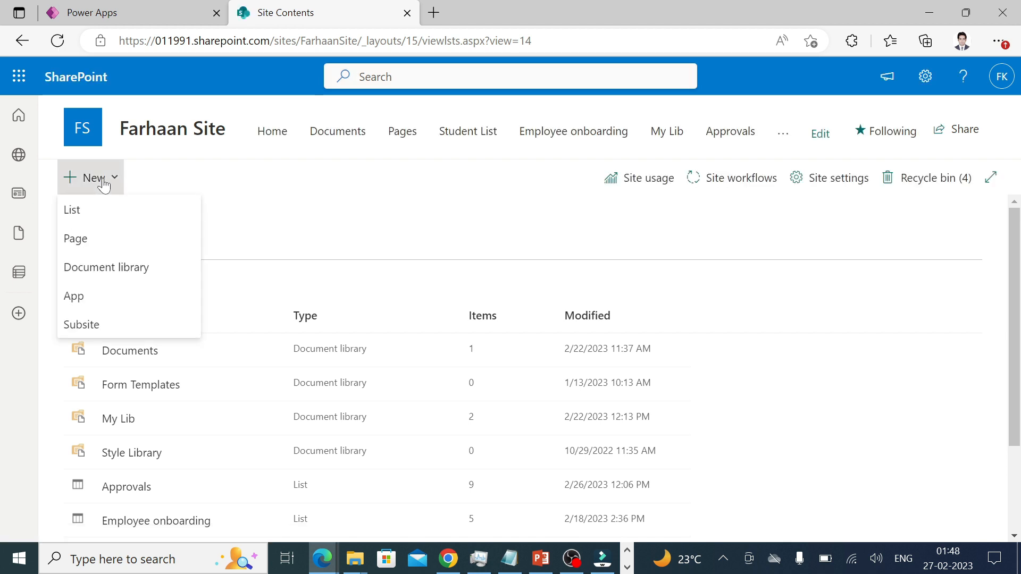
{"action": "left_click", "coordinate": [157, 145]}
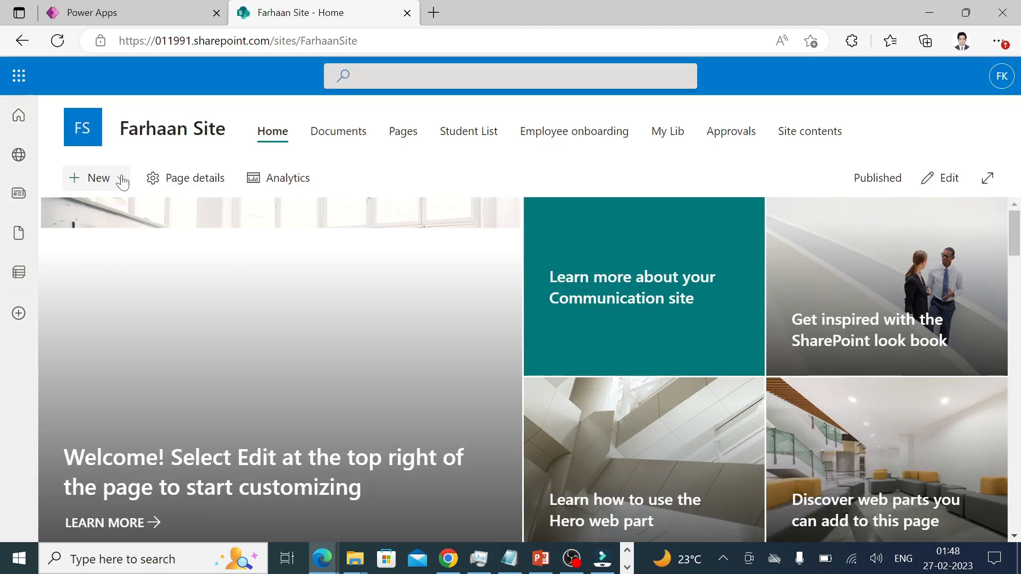
Start a new list from the home page and browse the blank and template options.
{"action": "left_click", "coordinate": [123, 181]}
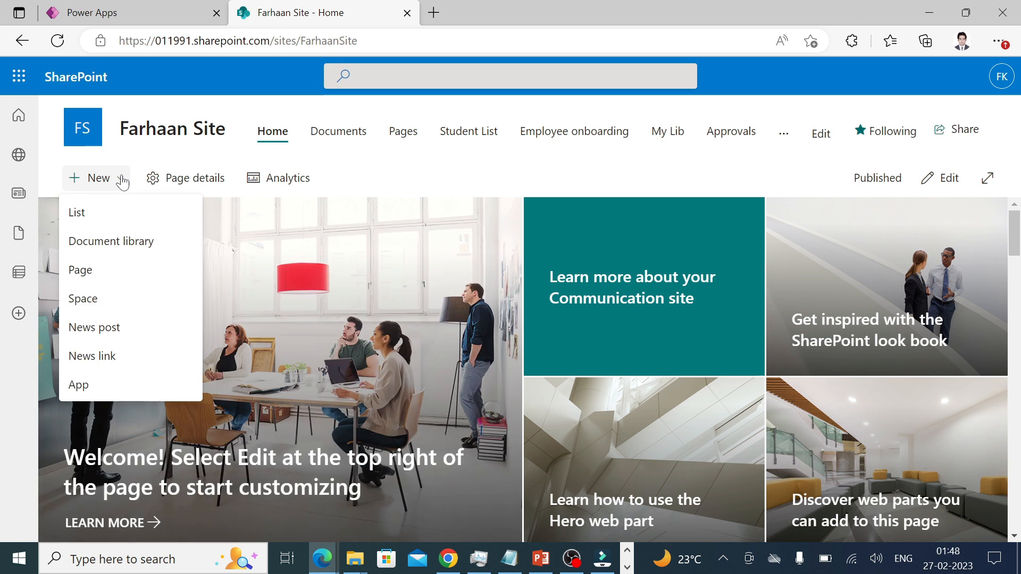
{"action": "left_click", "coordinate": [85, 212]}
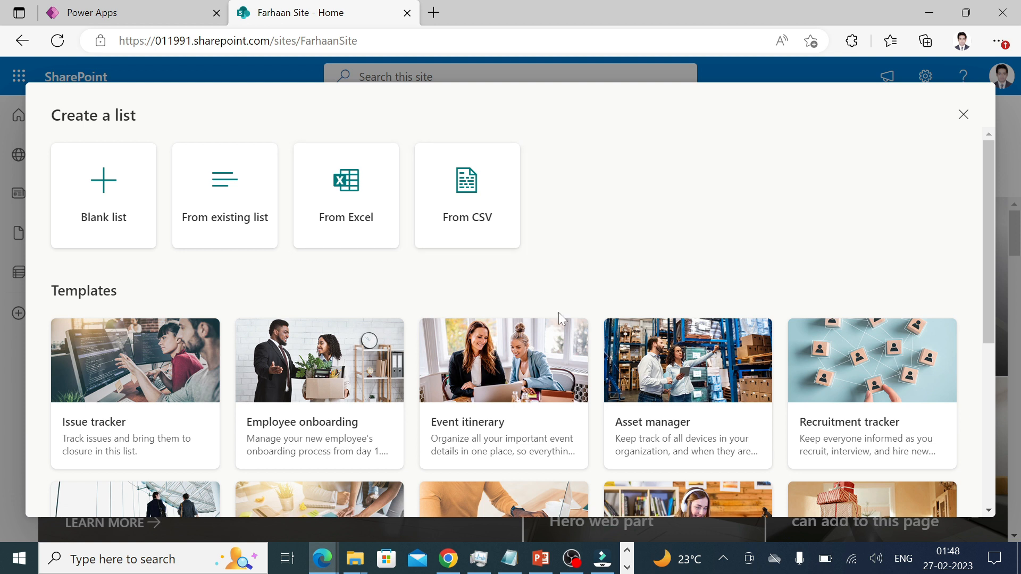
{"action": "scroll", "coordinate": [558, 314], "scroll_direction": "down", "scroll_amount": 2}
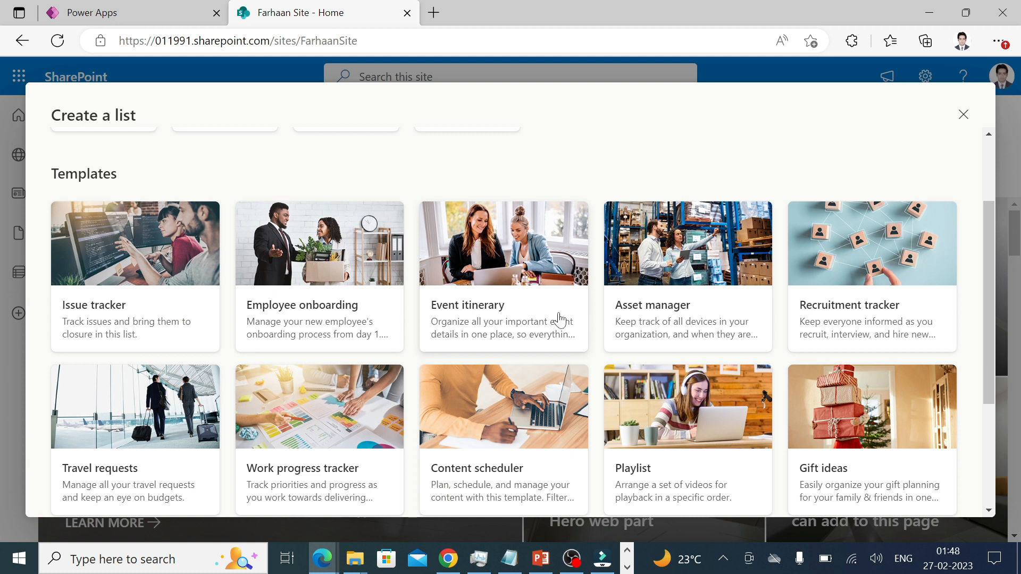
{"action": "scroll", "coordinate": [276, 201], "scroll_direction": "up", "scroll_amount": 3}
Create a blank list named 'My List'.
{"action": "left_click", "coordinate": [106, 219]}
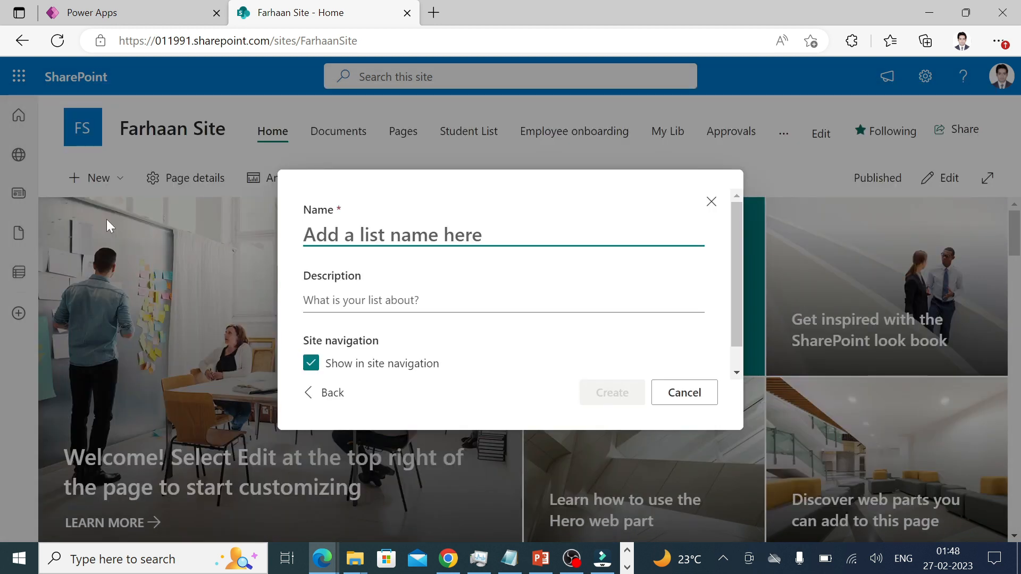
{"action": "type", "text": "My List"}
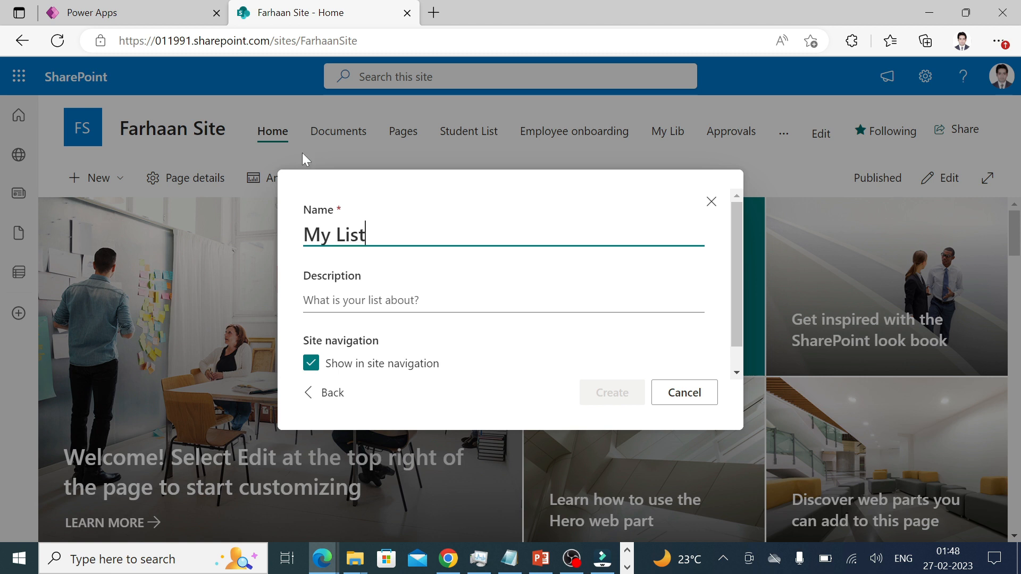
{"action": "left_click", "coordinate": [612, 389]}
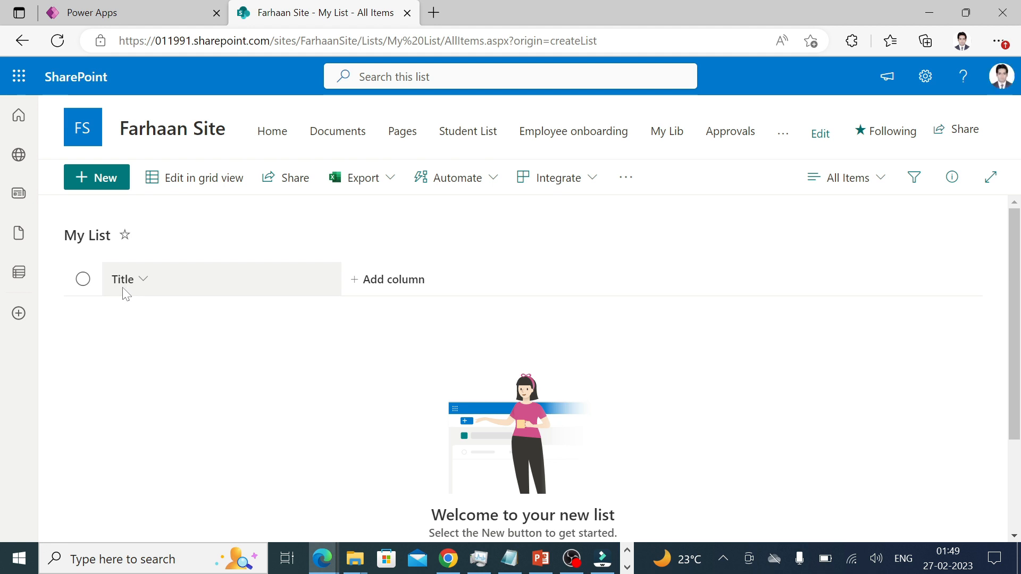
Add a single line of text column named 'Name' to My List.
{"action": "left_click", "coordinate": [392, 280]}
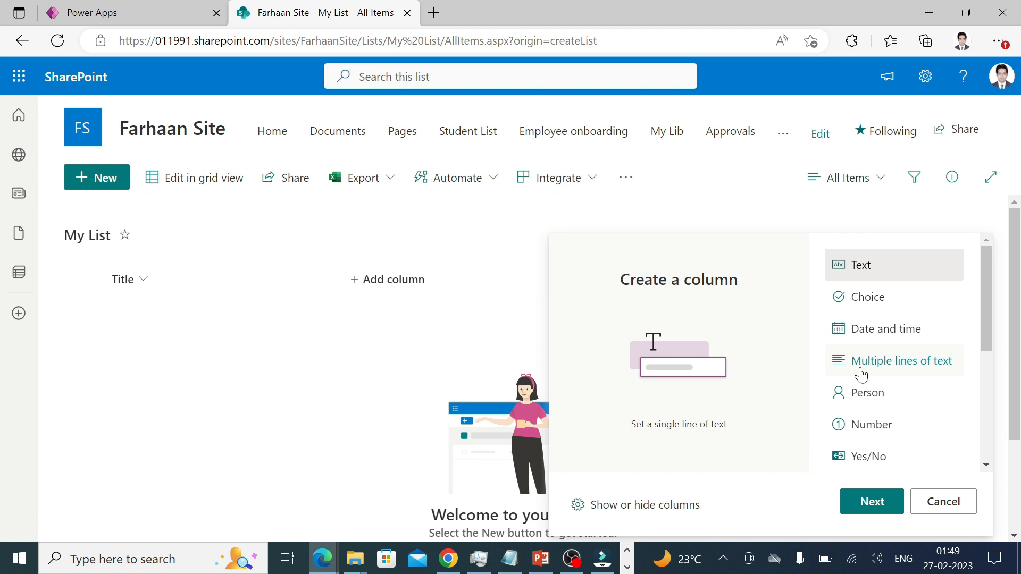
{"action": "scroll", "coordinate": [862, 375], "scroll_direction": "down", "scroll_amount": 1}
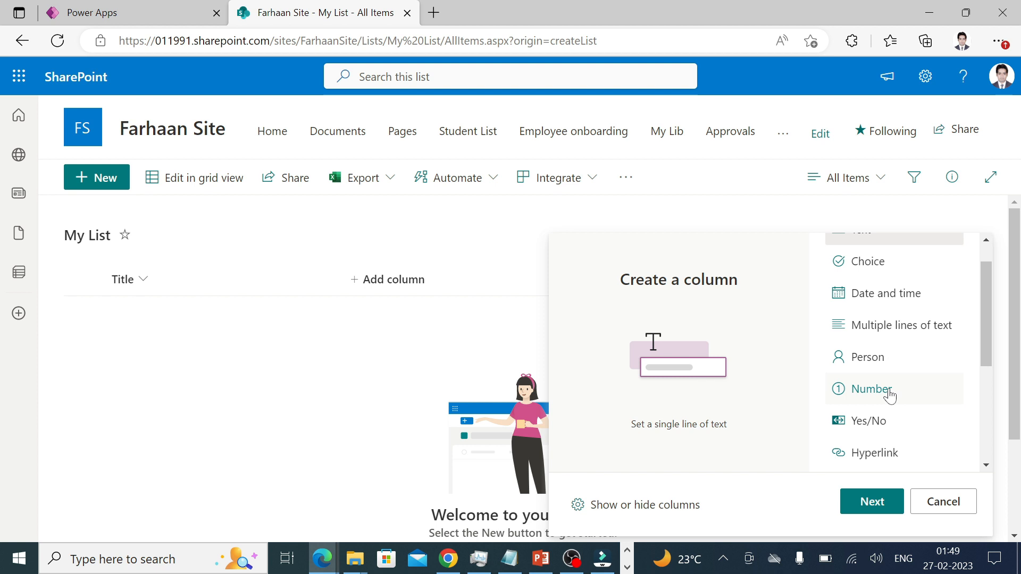
{"action": "scroll", "coordinate": [887, 399], "scroll_direction": "down", "scroll_amount": 1}
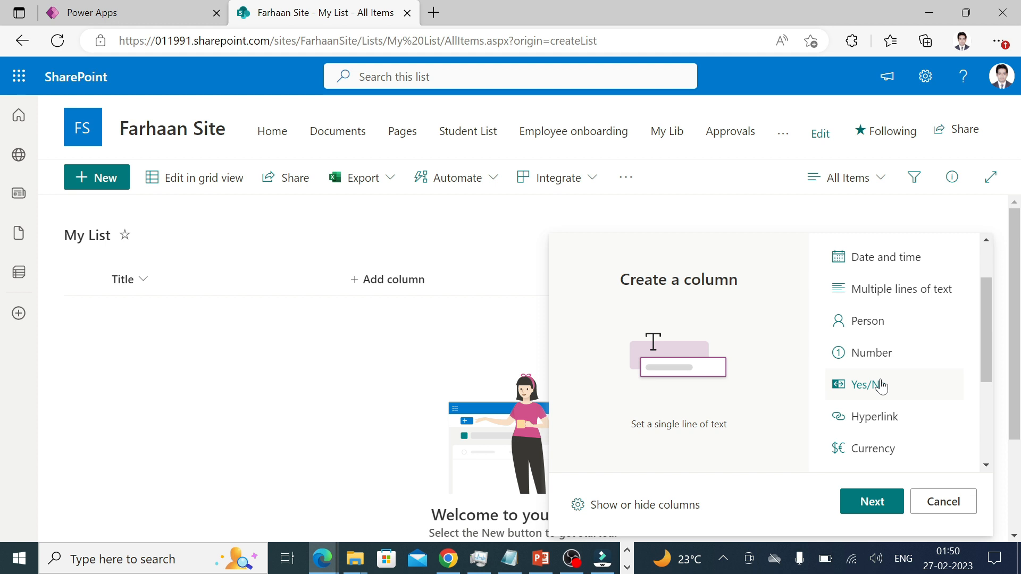
{"action": "scroll", "coordinate": [881, 385], "scroll_direction": "down", "scroll_amount": 3}
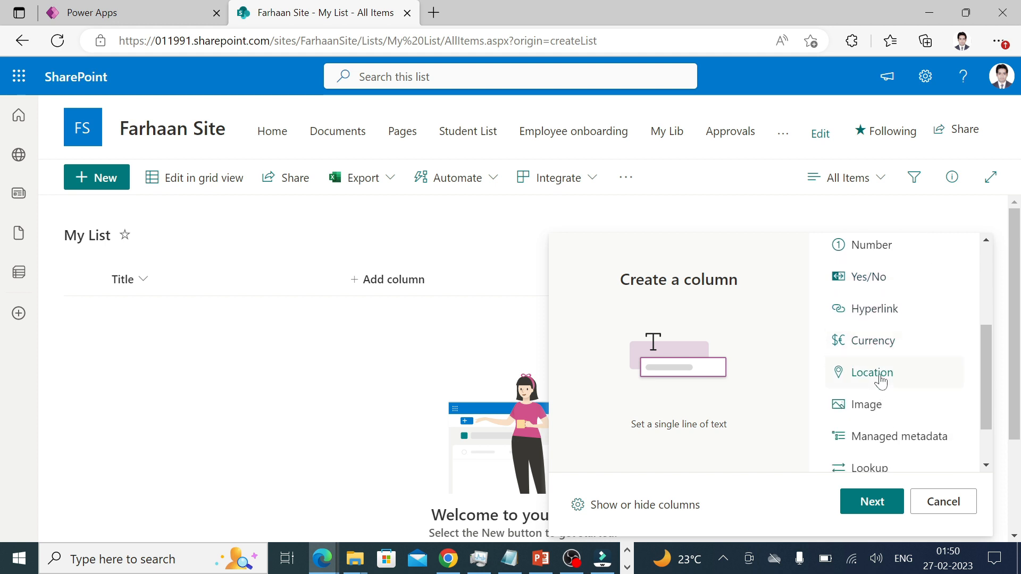
{"action": "scroll", "coordinate": [883, 381], "scroll_direction": "down", "scroll_amount": 1}
{"action": "scroll", "coordinate": [886, 378], "scroll_direction": "down", "scroll_amount": 1}
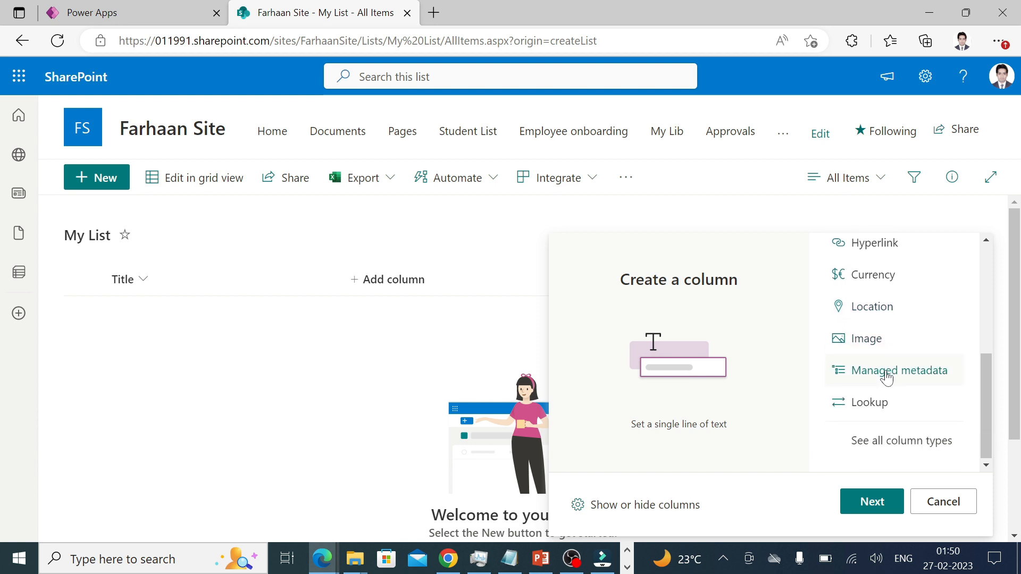
{"action": "scroll", "coordinate": [898, 410], "scroll_direction": "up", "scroll_amount": 5}
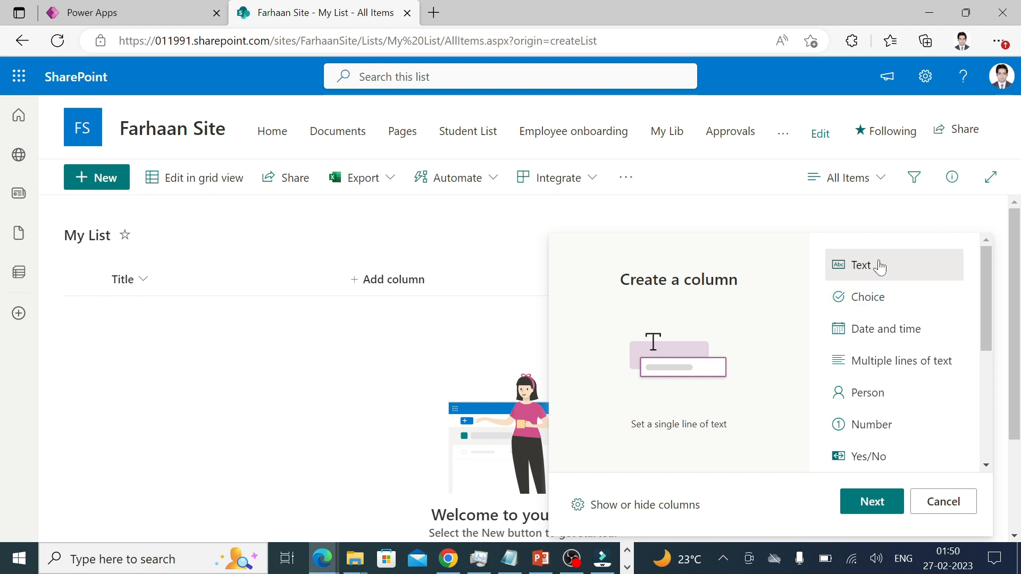
{"action": "left_click", "coordinate": [879, 502]}
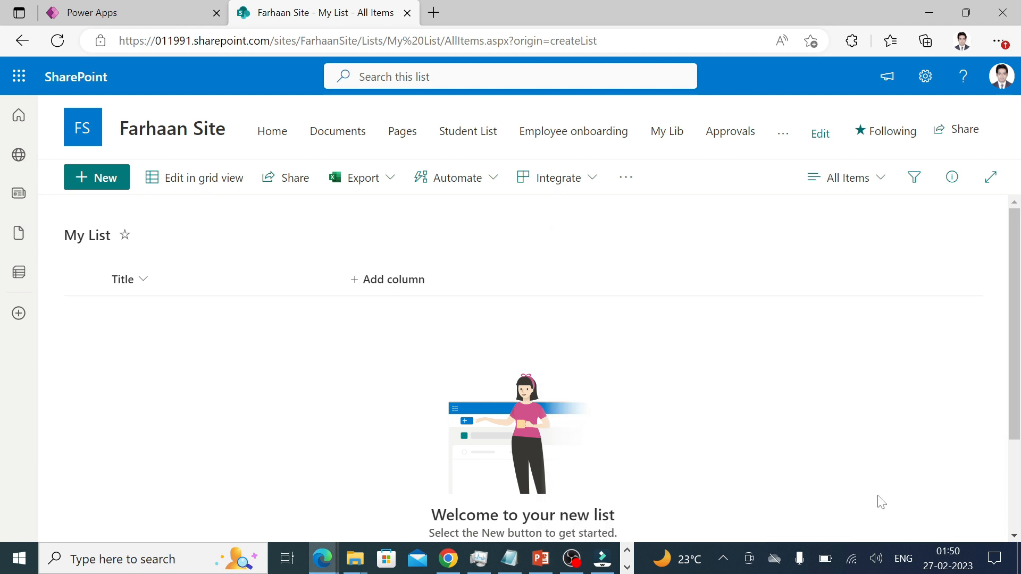
{"action": "type", "text": "Name"}
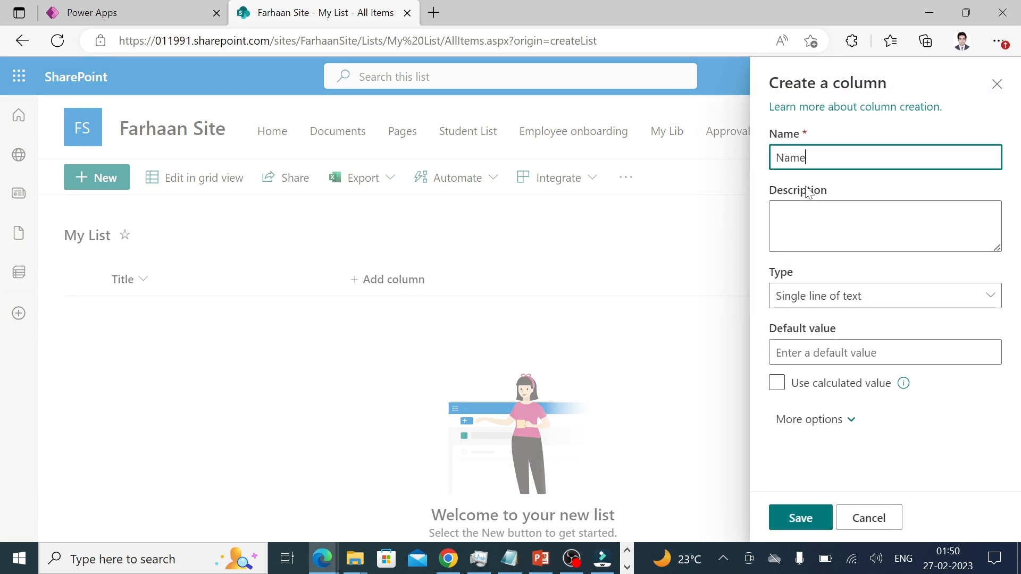
{"action": "left_click", "coordinate": [819, 507]}
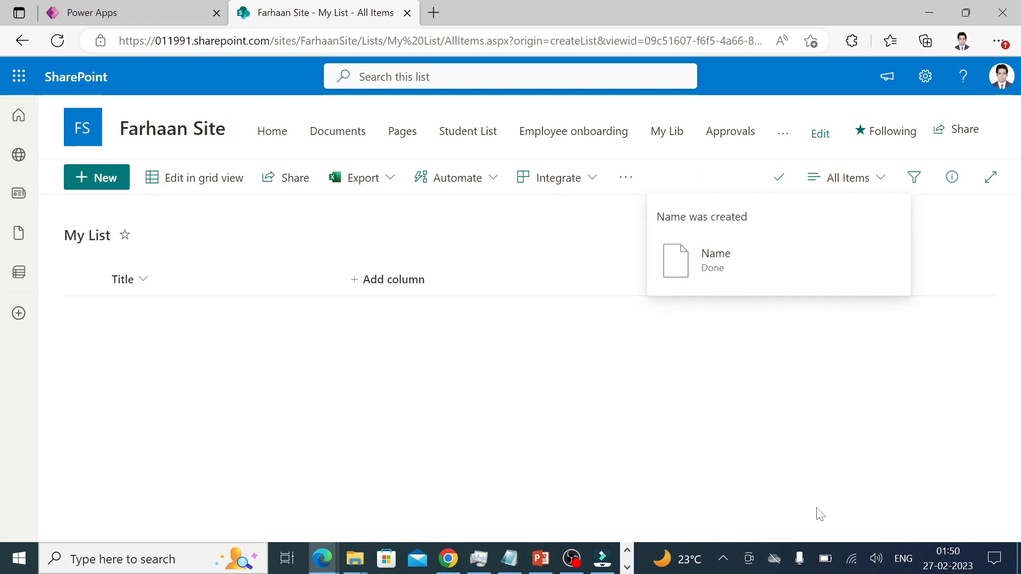
{"action": "left_click", "coordinate": [505, 289]}
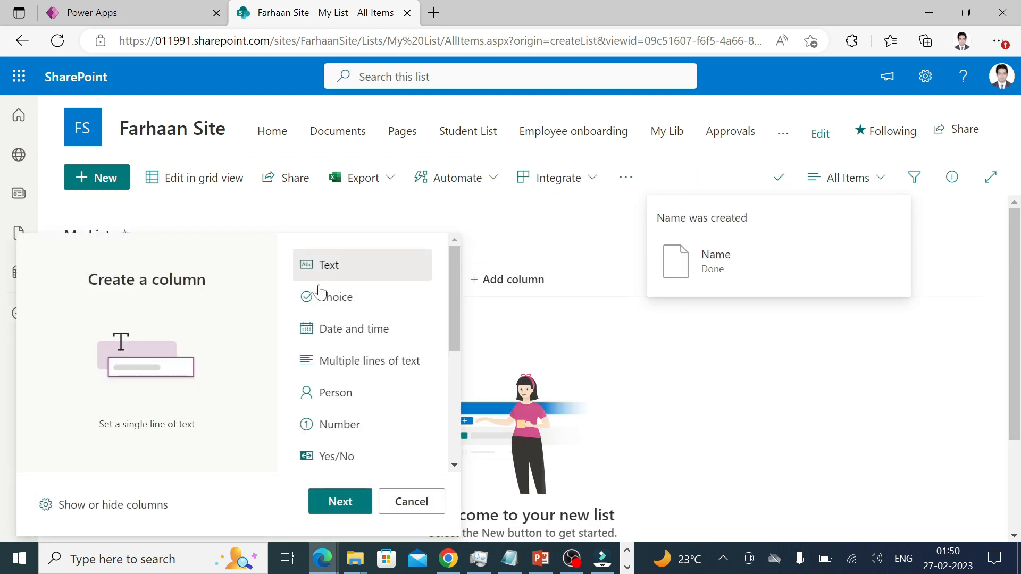
Create a Choice column 'City' with choices Pune, hyderabad and Mumbai.
{"action": "left_click", "coordinate": [345, 301]}
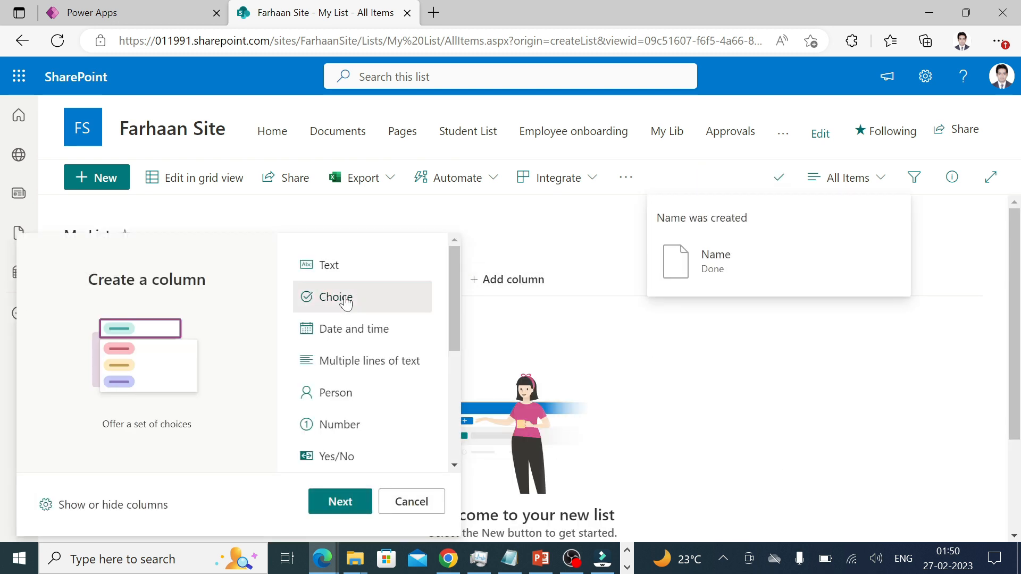
{"action": "left_click", "coordinate": [344, 504]}
{"action": "type", "text": "City"}
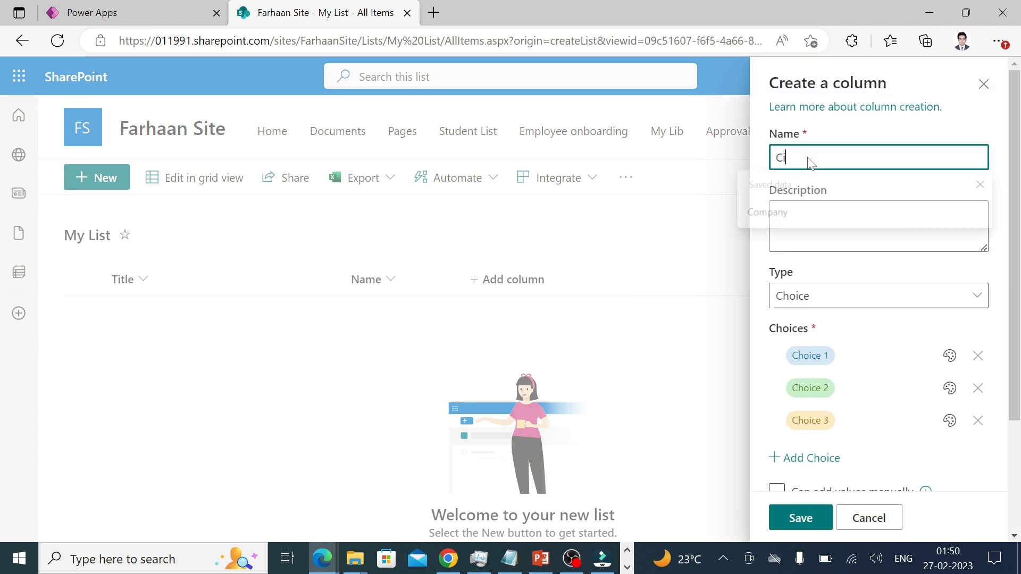
{"action": "left_click", "coordinate": [825, 349]}
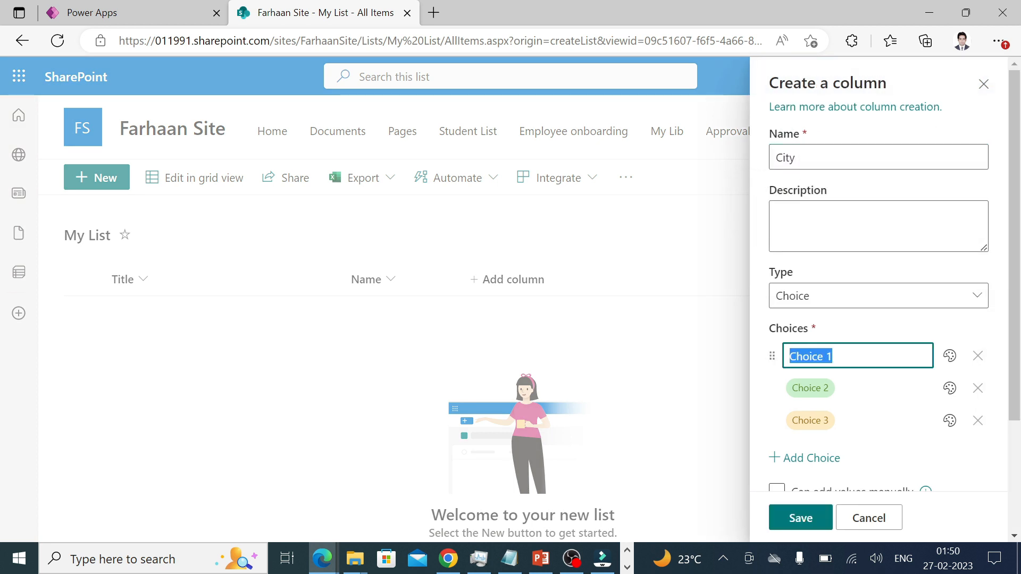
{"action": "type", "text": "Pune"}
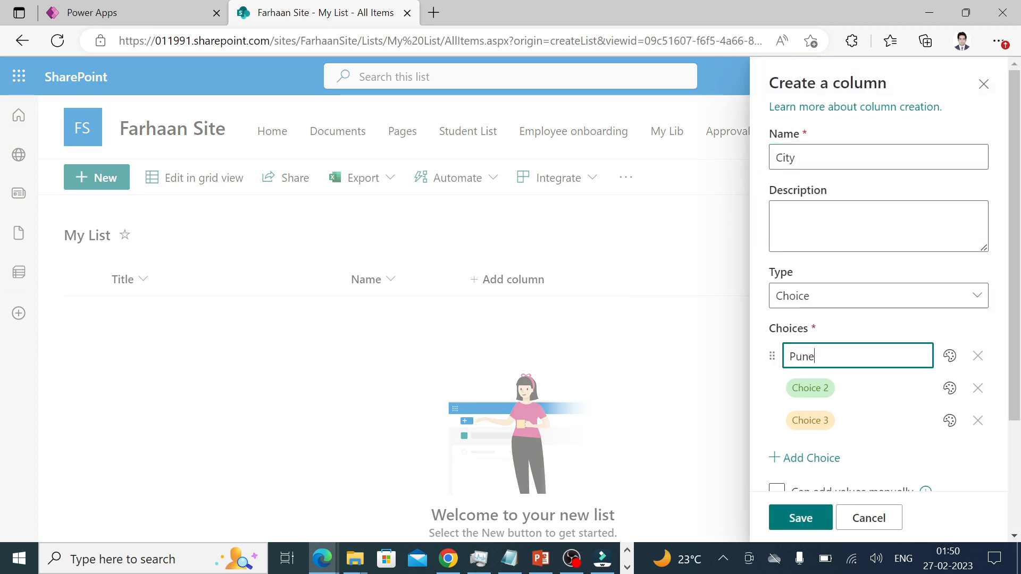
{"action": "left_click", "coordinate": [821, 384]}
{"action": "key", "text": "BackSpace"}
{"action": "type", "text": "hyder"}
{"action": "key", "text": "BackSpace"}
{"action": "key", "text": "BackSpace"}
{"action": "key", "text": "BackSpace"}
{"action": "key", "text": "BackSpace"}
{"action": "key", "text": "BackSpace"}
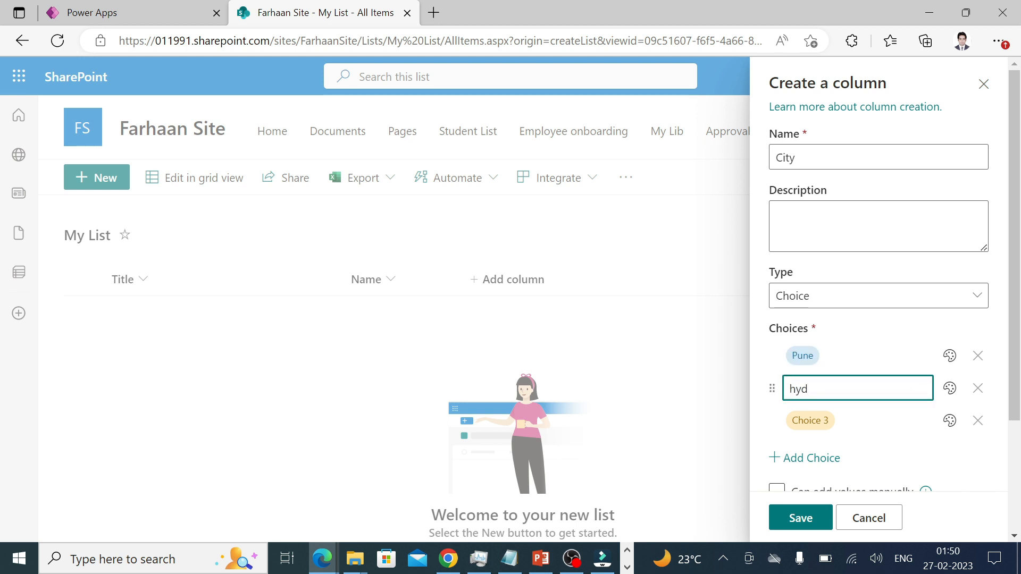
{"action": "type", "text": "hyderabad"}
{"action": "key", "text": "Return"}
{"action": "type", "text": "Mumbai"}
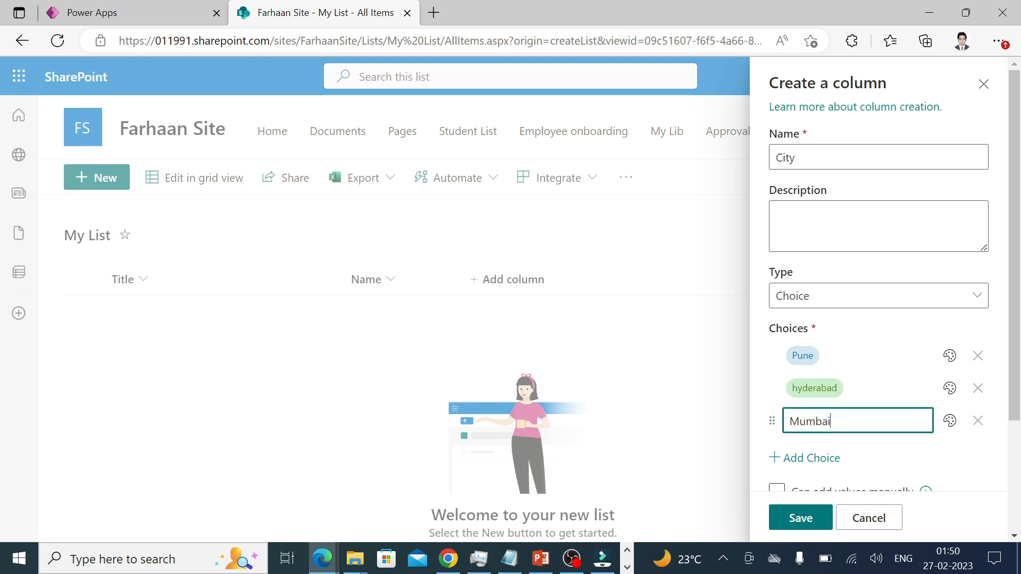
Add a fourth choice, Jaipur, keep the default value None, and save the City column.
{"action": "scroll", "coordinate": [851, 372], "scroll_direction": "down", "scroll_amount": 3}
{"action": "left_click", "coordinate": [816, 312]}
{"action": "left_click", "coordinate": [810, 307]}
{"action": "type", "text": "JAipur"}
{"action": "key", "text": "BackSpace"}
{"action": "key", "text": "BackSpace"}
{"action": "key", "text": "BackSpace"}
{"action": "key", "text": "BackSpace"}
{"action": "key", "text": "BackSpace"}
{"action": "type", "text": "a"}
{"action": "type", "text": "ipur"}
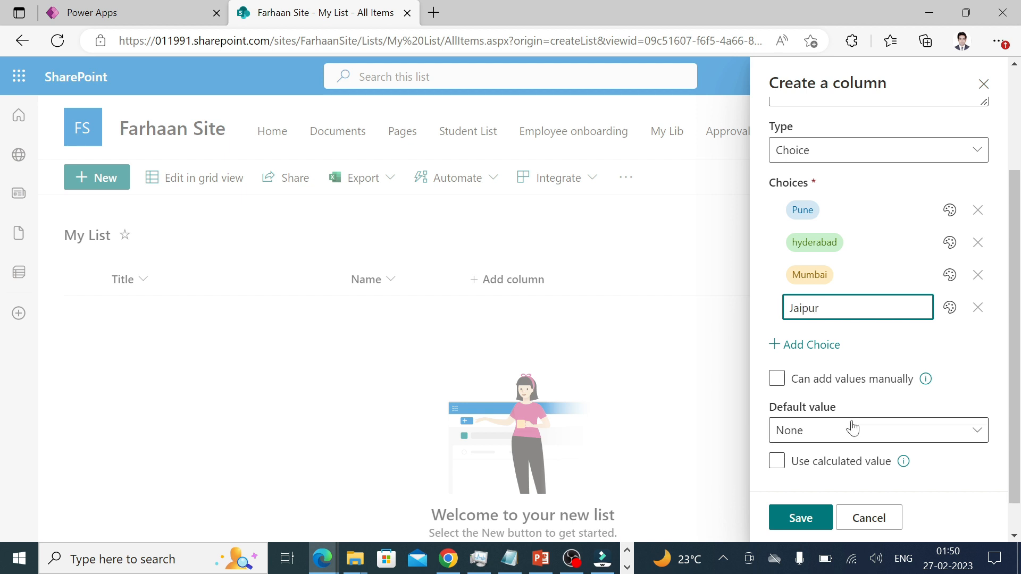
{"action": "scroll", "coordinate": [852, 428], "scroll_direction": "down", "scroll_amount": 1}
{"action": "left_click", "coordinate": [836, 392]}
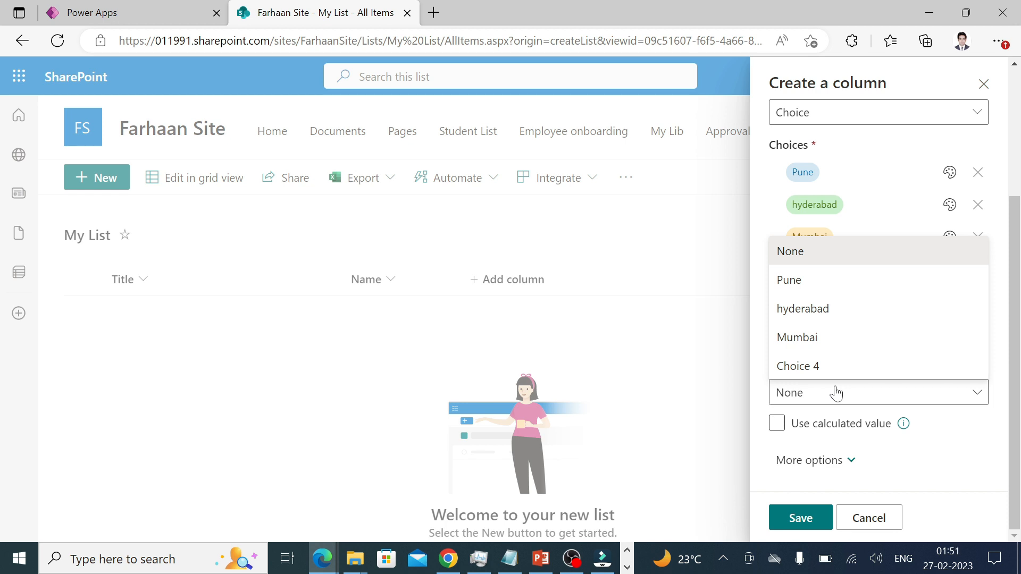
{"action": "left_click", "coordinate": [837, 392]}
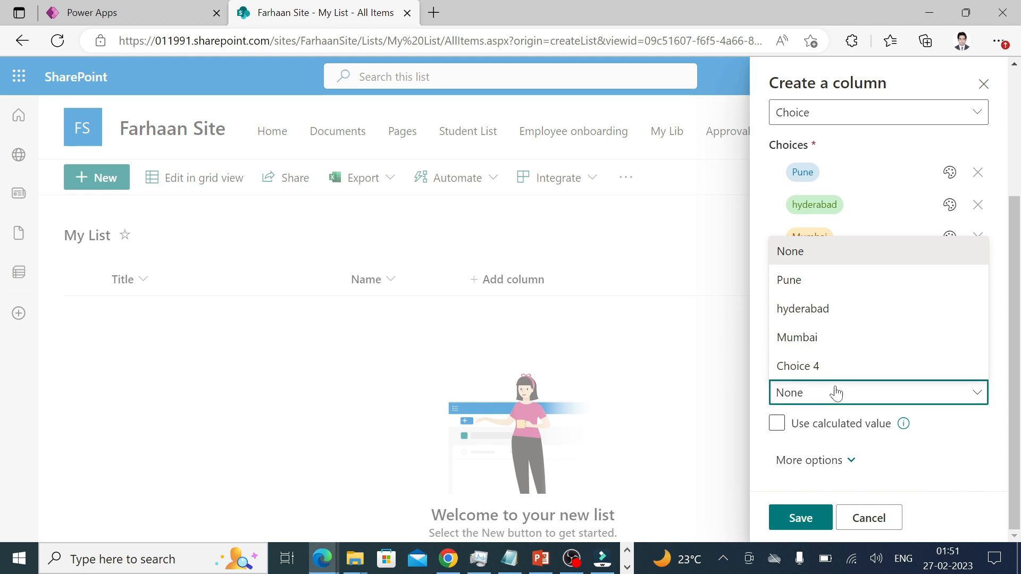
{"action": "left_click", "coordinate": [801, 518]}
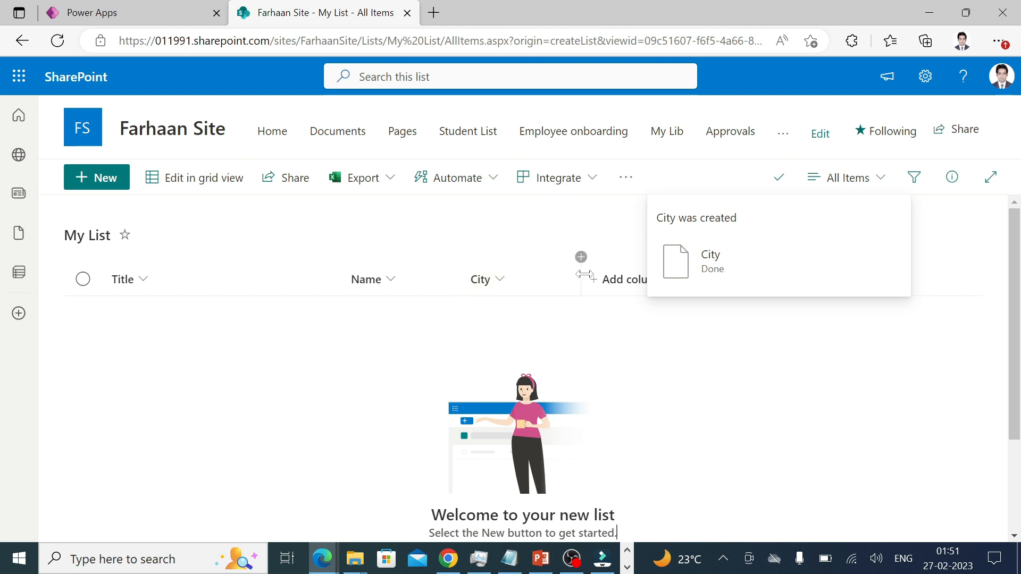
Add a Date and time column 'DOB' with its default value set to None.
{"action": "left_click", "coordinate": [583, 261]}
{"action": "left_click", "coordinate": [498, 337]}
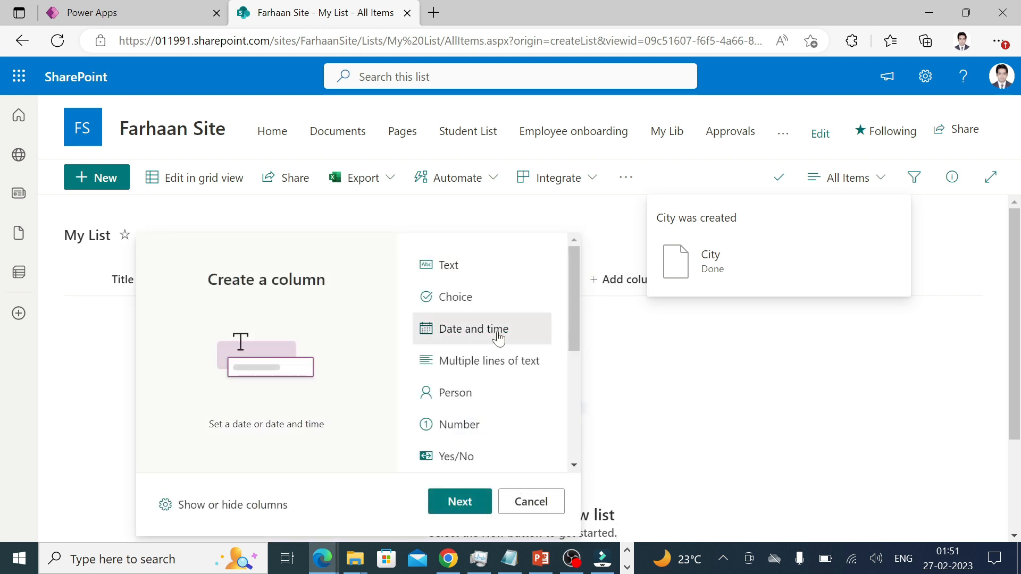
{"action": "left_click", "coordinate": [458, 504]}
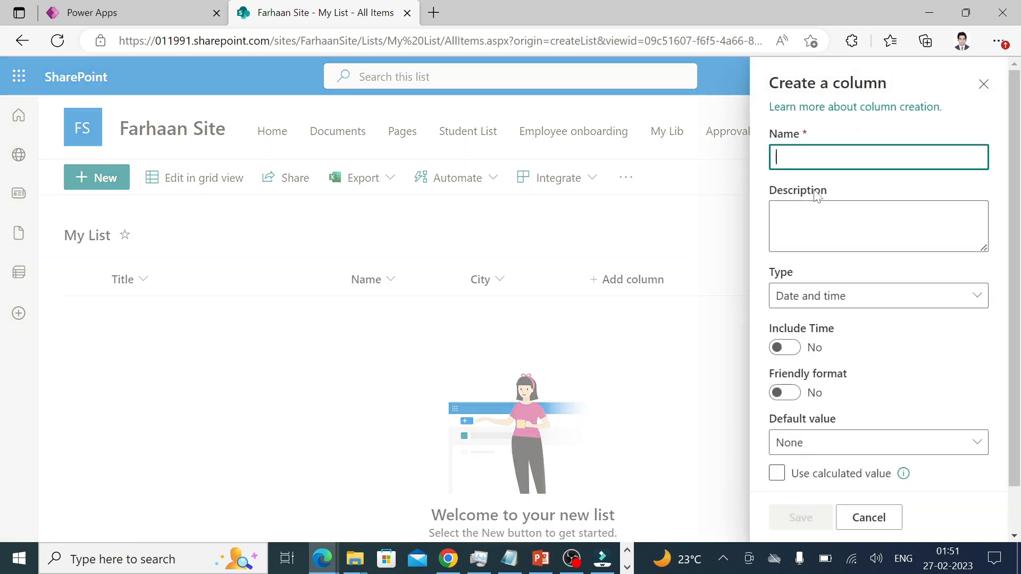
{"action": "type", "text": "DOB"}
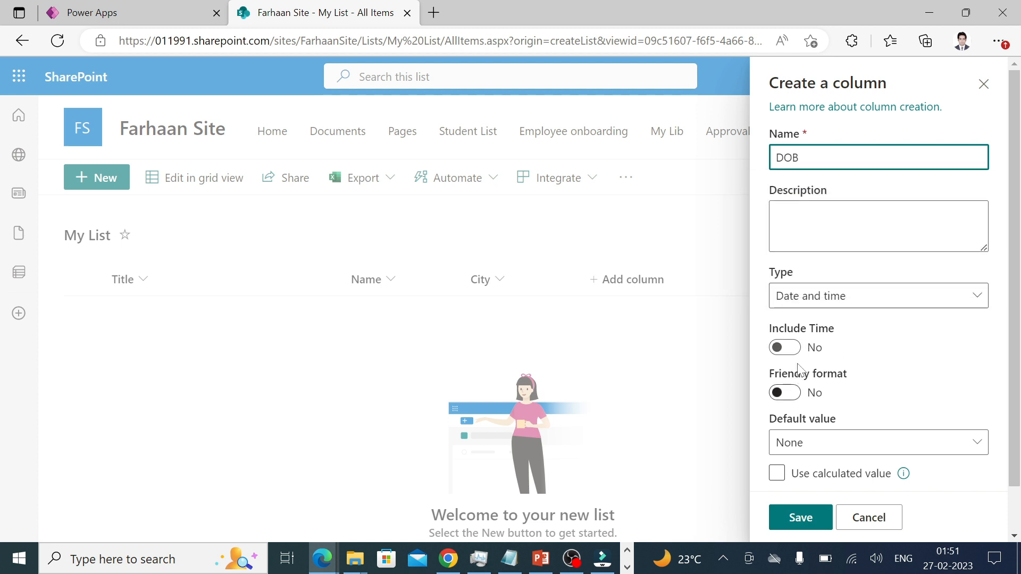
{"action": "scroll", "coordinate": [800, 353], "scroll_direction": "down", "scroll_amount": 2}
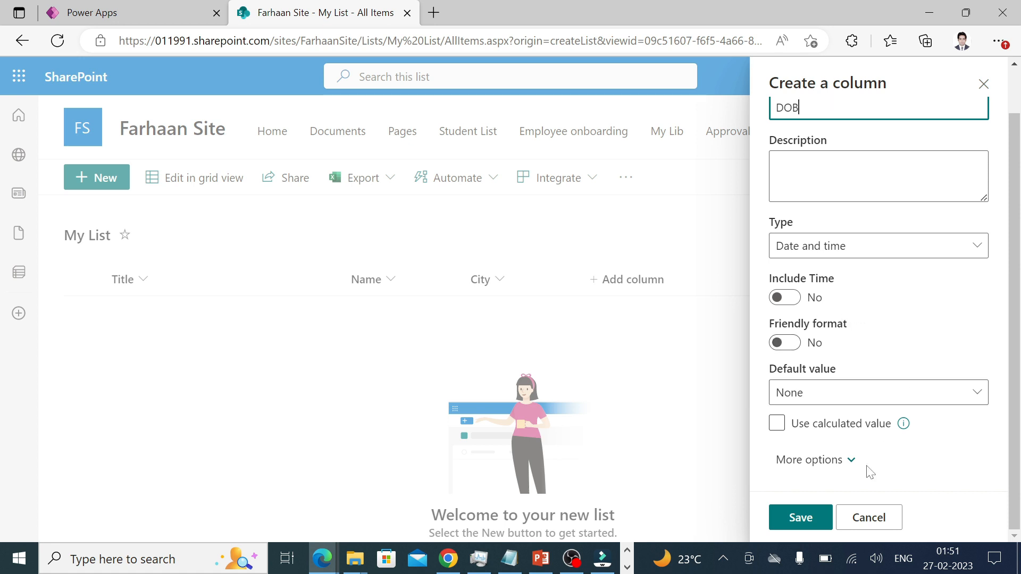
{"action": "left_click", "coordinate": [809, 394]}
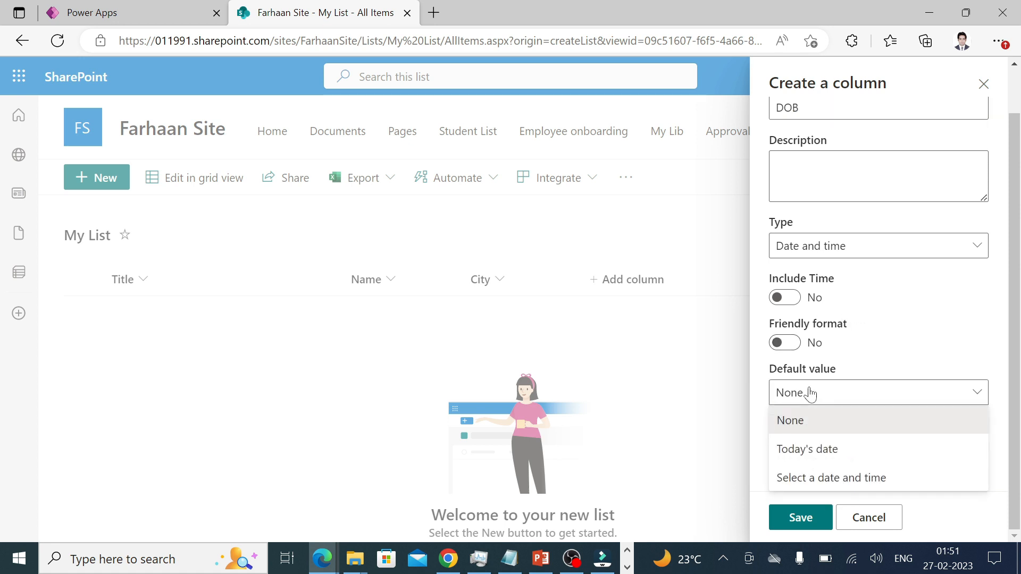
{"action": "left_click", "coordinate": [811, 449]}
{"action": "left_click", "coordinate": [819, 379]}
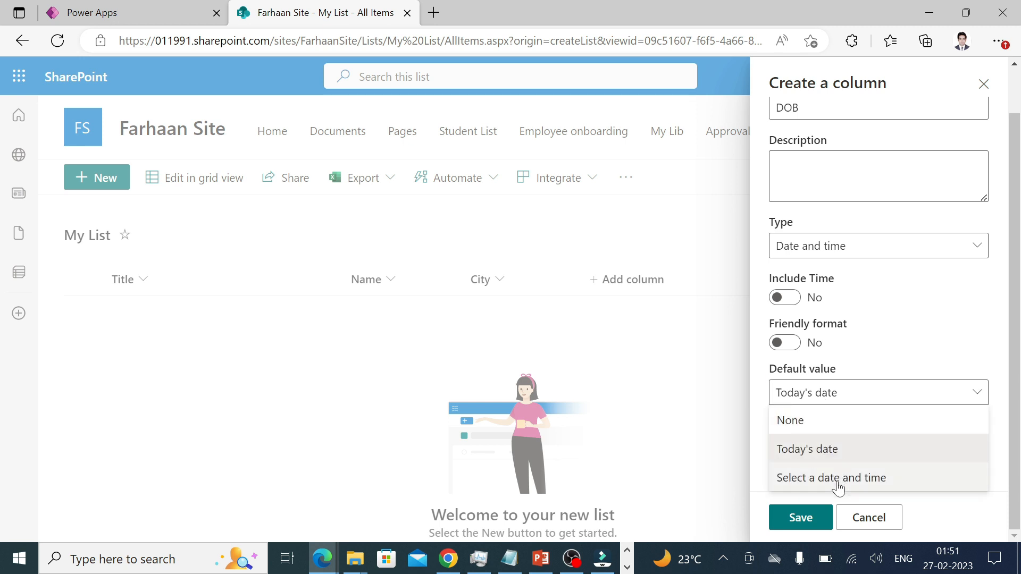
{"action": "left_click", "coordinate": [788, 423]}
{"action": "left_click", "coordinate": [805, 515]}
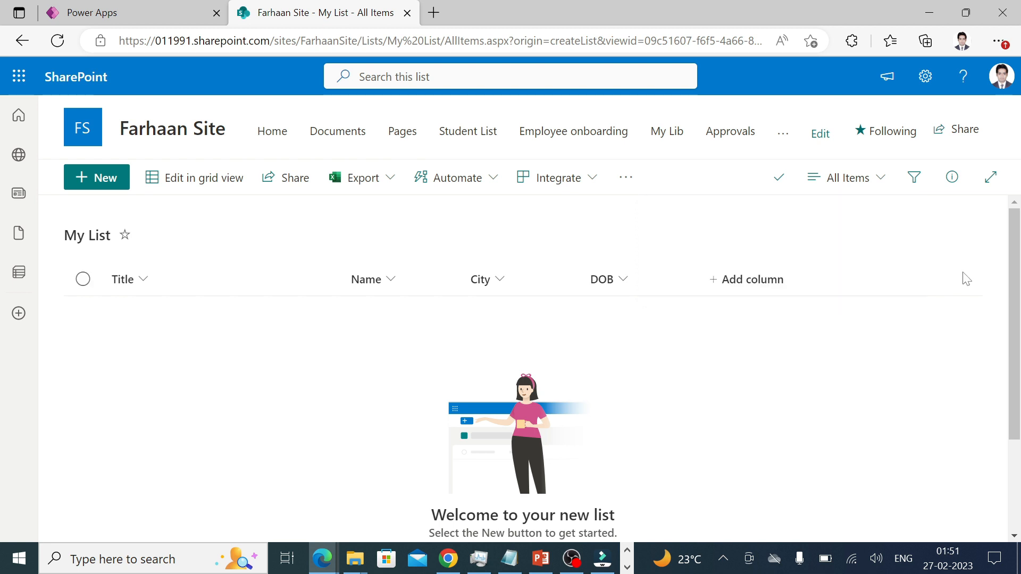
Add a Person column 'Reporting Manager' that allows selection of groups.
{"action": "left_click", "coordinate": [734, 279]}
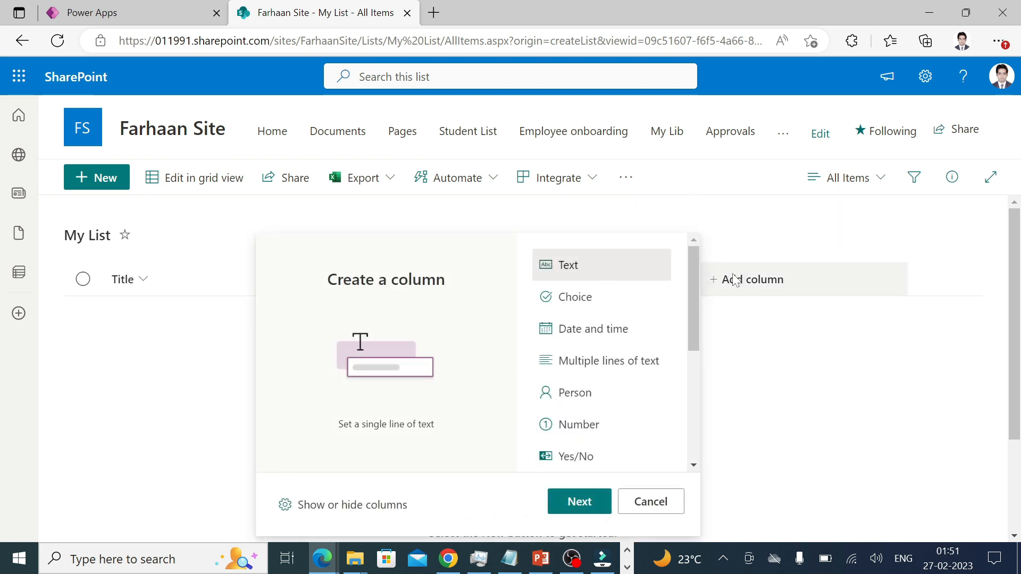
{"action": "scroll", "coordinate": [662, 353], "scroll_direction": "down", "scroll_amount": 1}
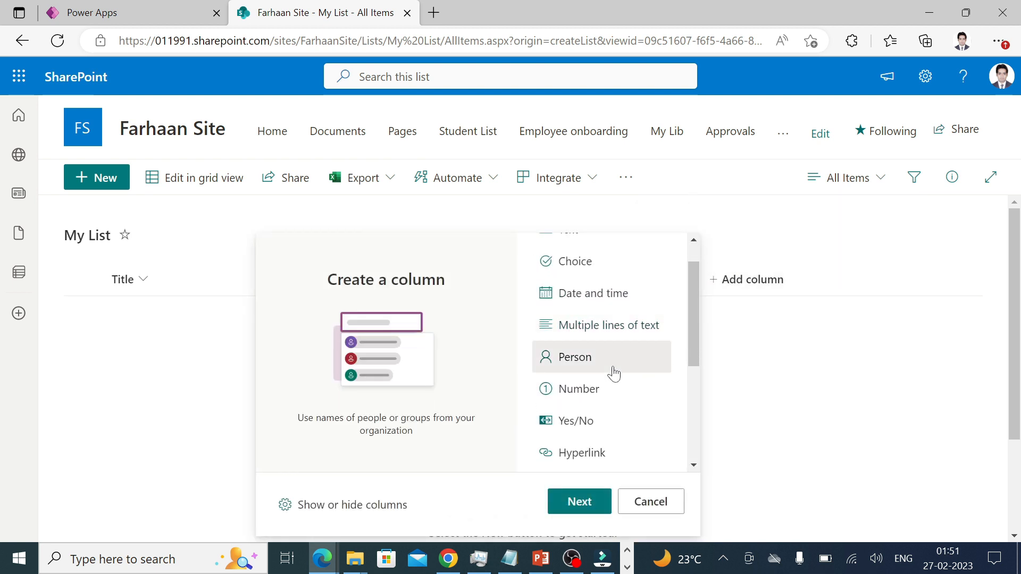
{"action": "left_click", "coordinate": [597, 501]}
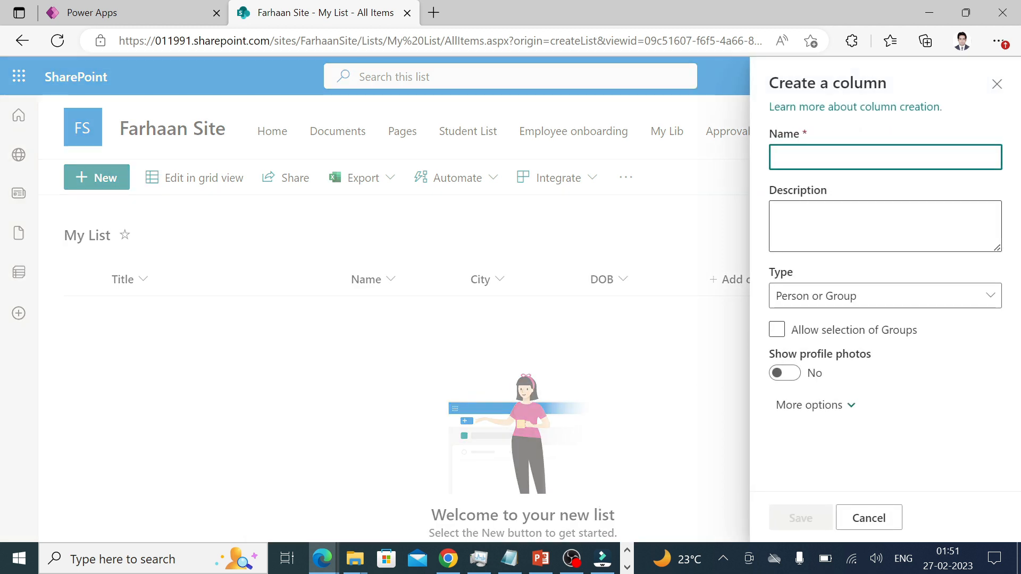
{"action": "type", "text": "Reporting "}
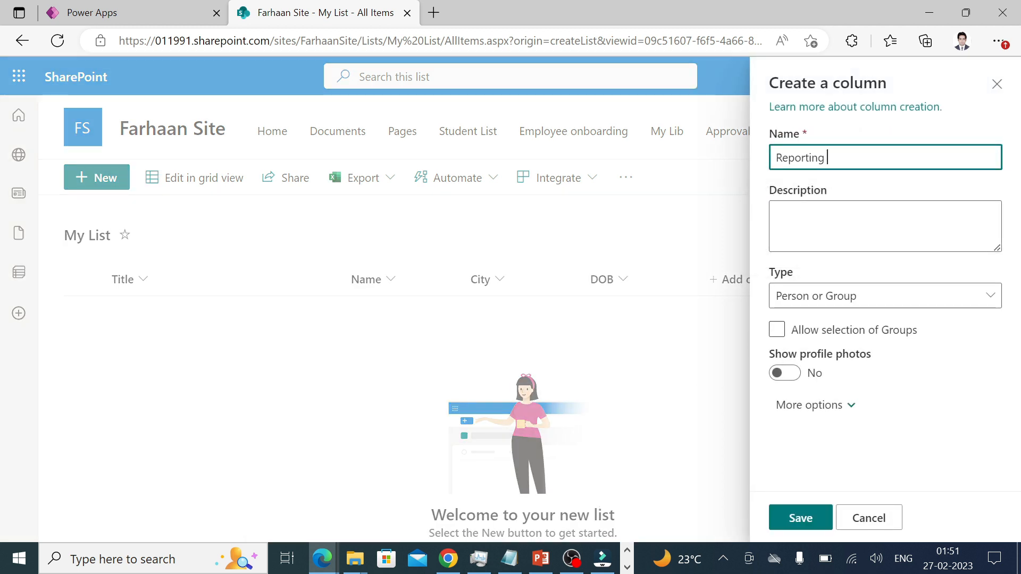
{"action": "type", "text": "Manager"}
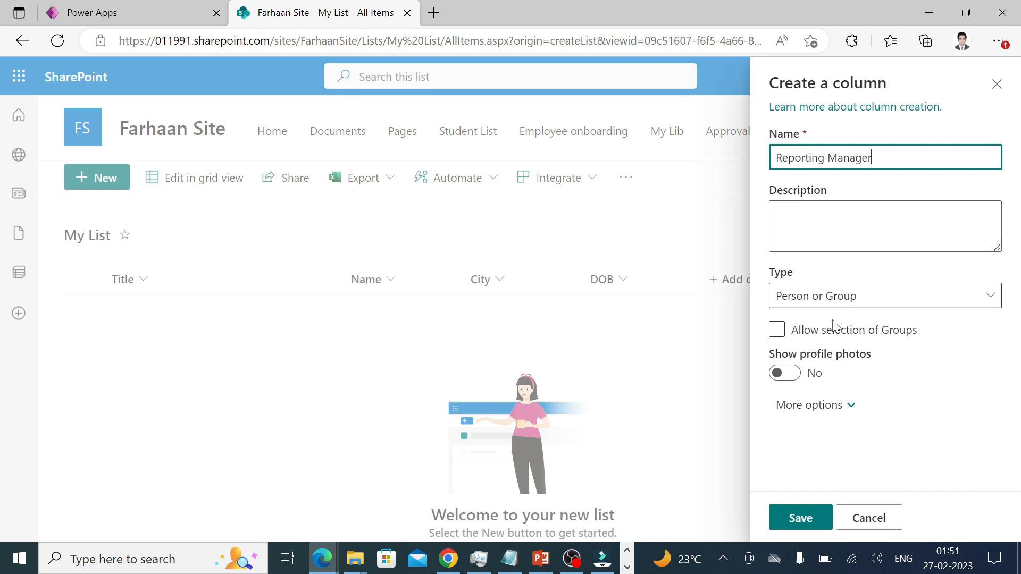
{"action": "left_click", "coordinate": [779, 330]}
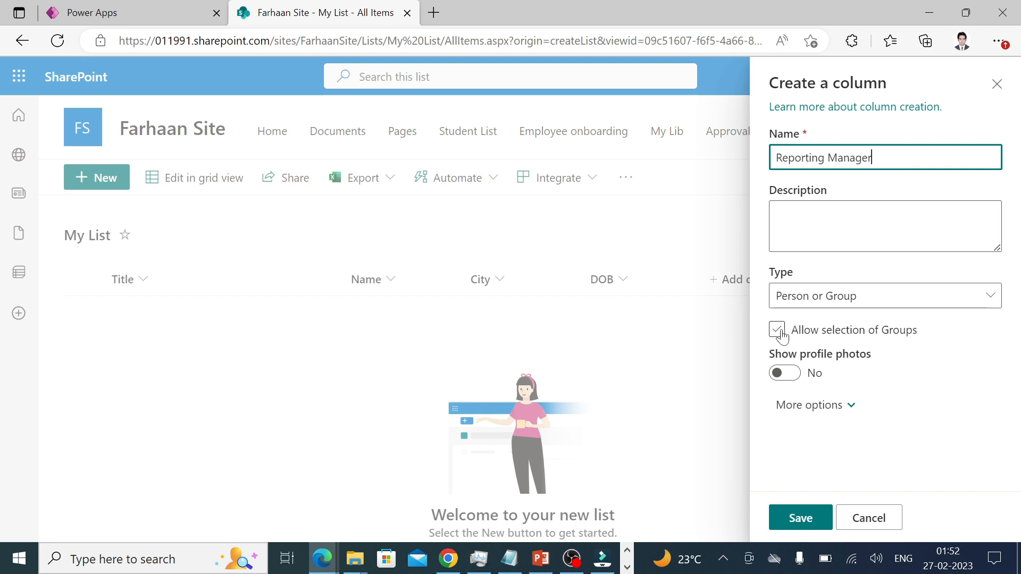
{"action": "left_click", "coordinate": [805, 514]}
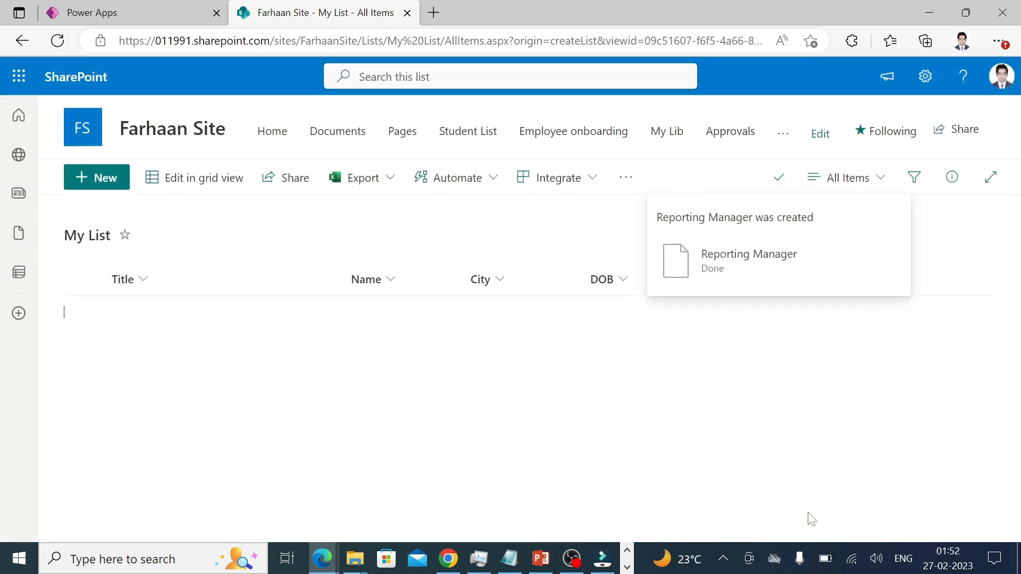
{"action": "left_click_drag", "start_coordinate": [745, 537], "coordinate": [920, 529]}
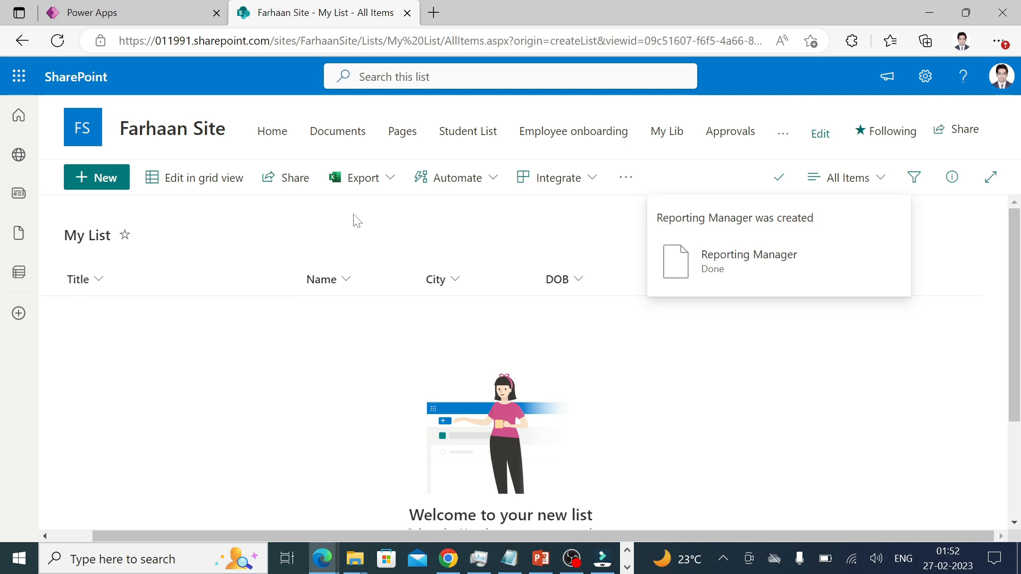
Add a Number column named 'Phone number', reviewing its More options settings.
{"action": "left_click", "coordinate": [827, 279]}
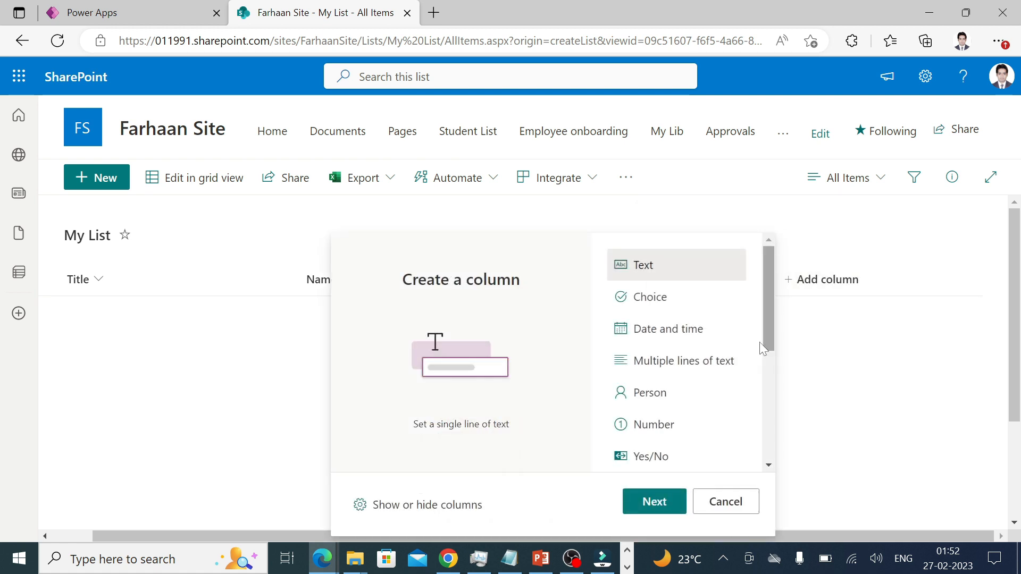
{"action": "left_click_drag", "start_coordinate": [766, 328], "coordinate": [761, 355]}
{"action": "left_click", "coordinate": [673, 374]}
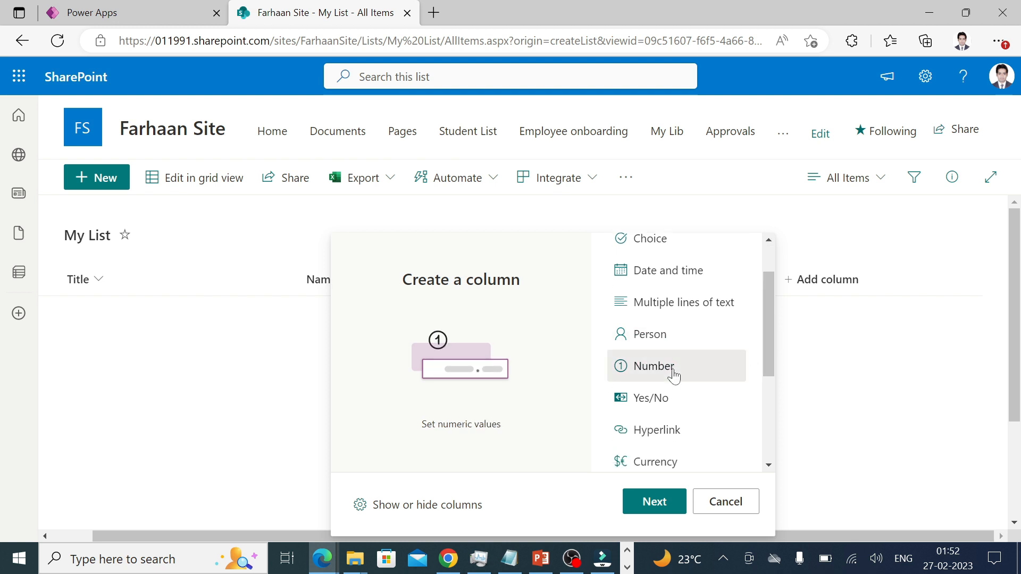
{"action": "left_click", "coordinate": [655, 502]}
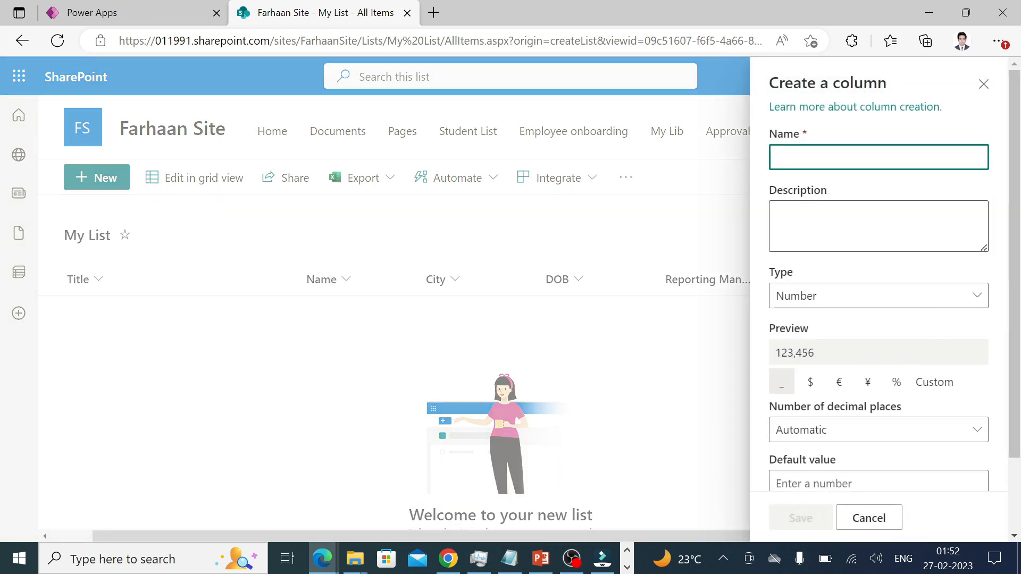
{"action": "type", "text": "Phone "}
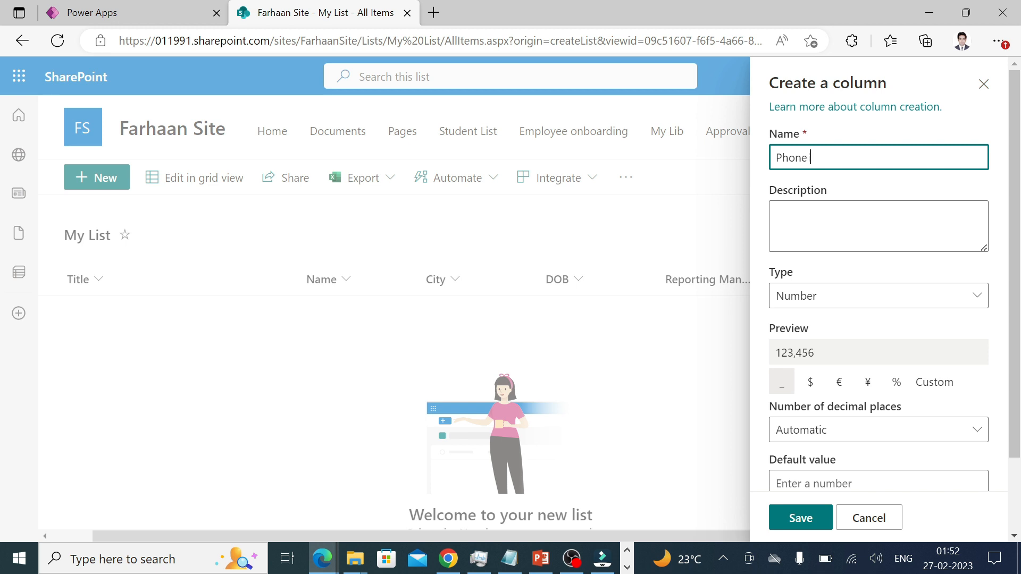
{"action": "type", "text": "number"}
{"action": "scroll", "coordinate": [877, 319], "scroll_direction": "down", "scroll_amount": 2}
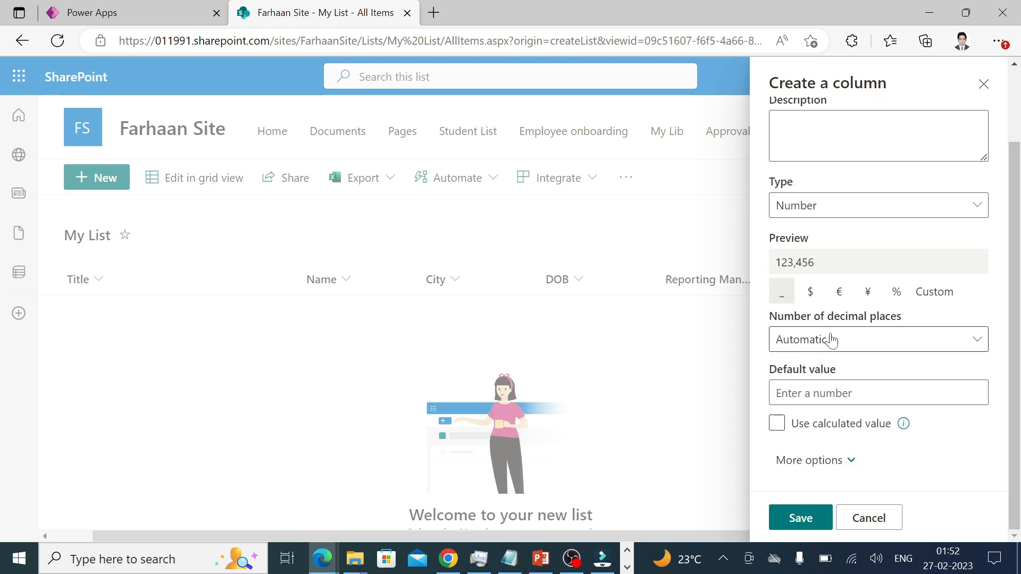
{"action": "left_click", "coordinate": [854, 463]}
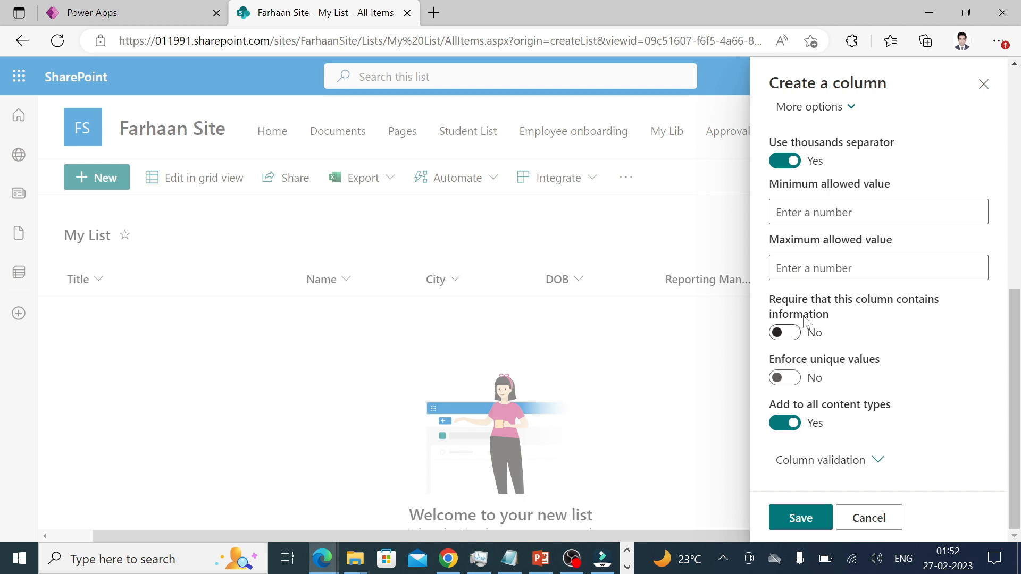
{"action": "scroll", "coordinate": [804, 320], "scroll_direction": "up", "scroll_amount": 3}
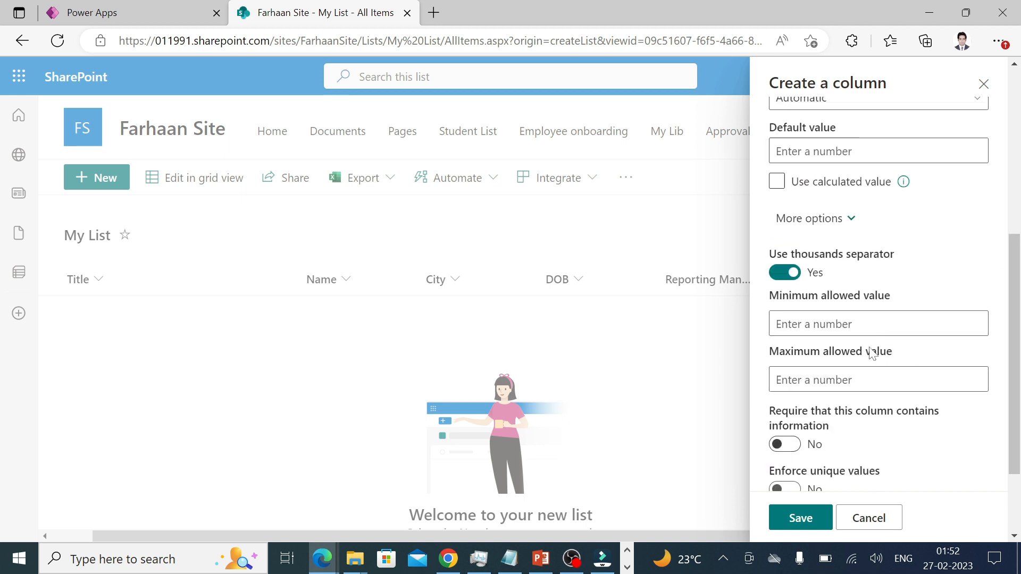
{"action": "left_click", "coordinate": [800, 519]}
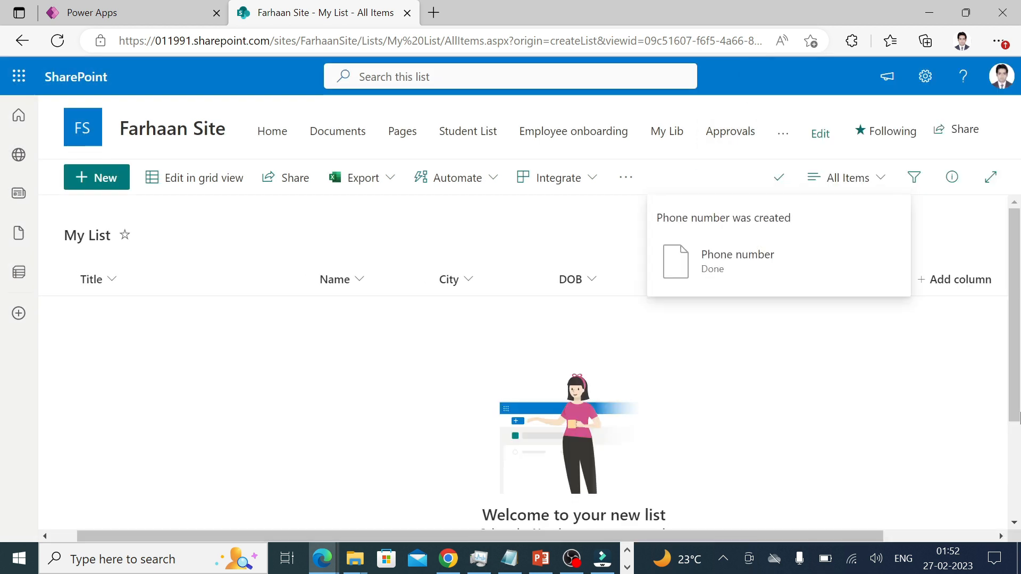
Add a Yes/No column 'Married' with default value Yes.
{"action": "left_click", "coordinate": [952, 288]}
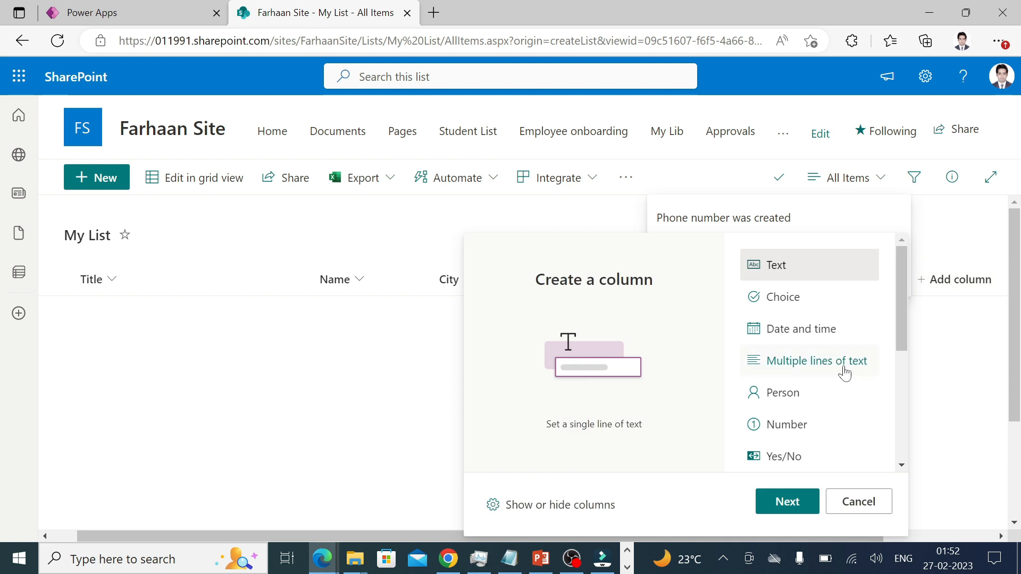
{"action": "scroll", "coordinate": [844, 369], "scroll_direction": "down", "scroll_amount": 1}
{"action": "left_click", "coordinate": [799, 427]}
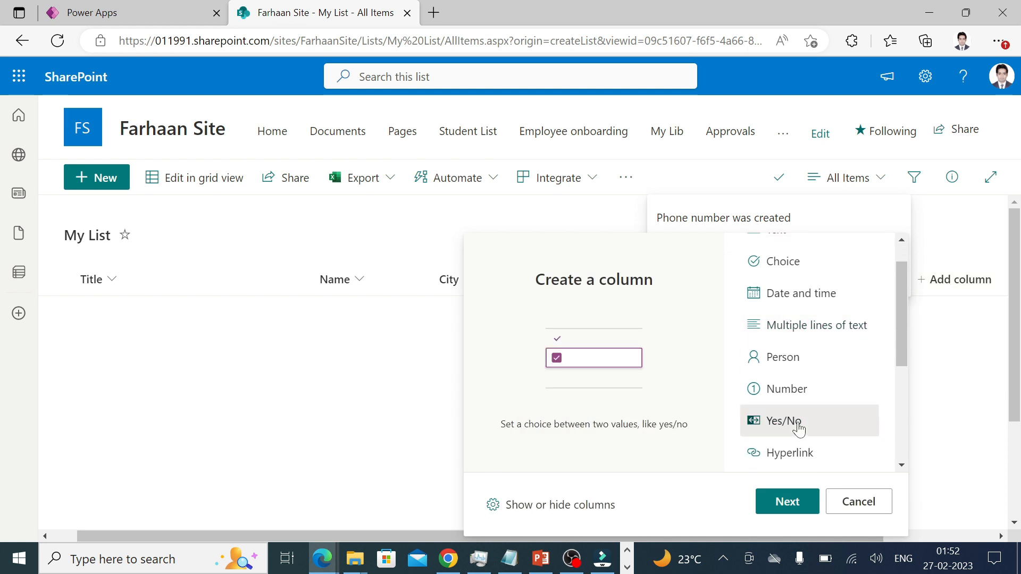
{"action": "left_click", "coordinate": [788, 502]}
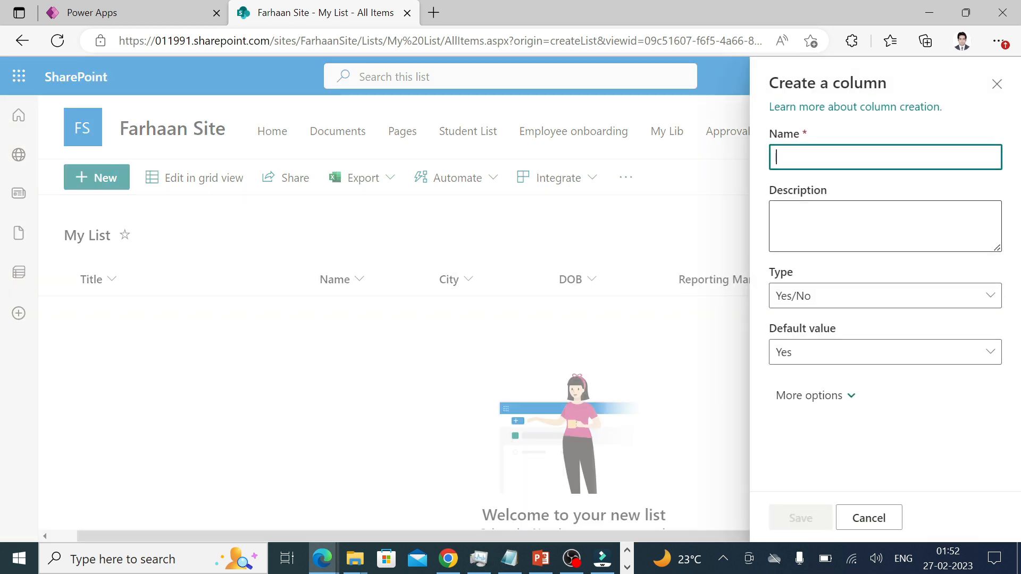
{"action": "type", "text": "Married"}
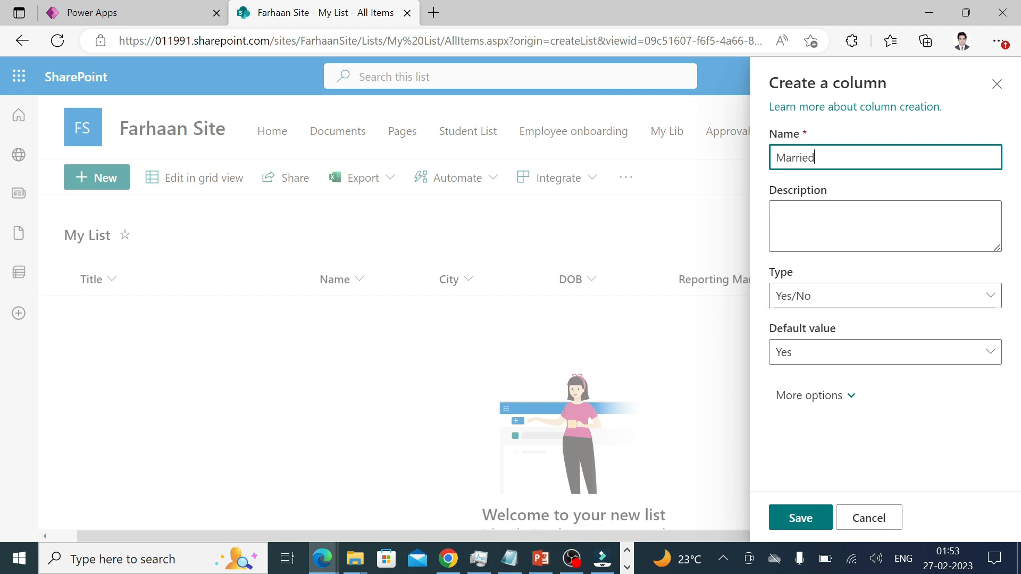
{"action": "left_click", "coordinate": [822, 299]}
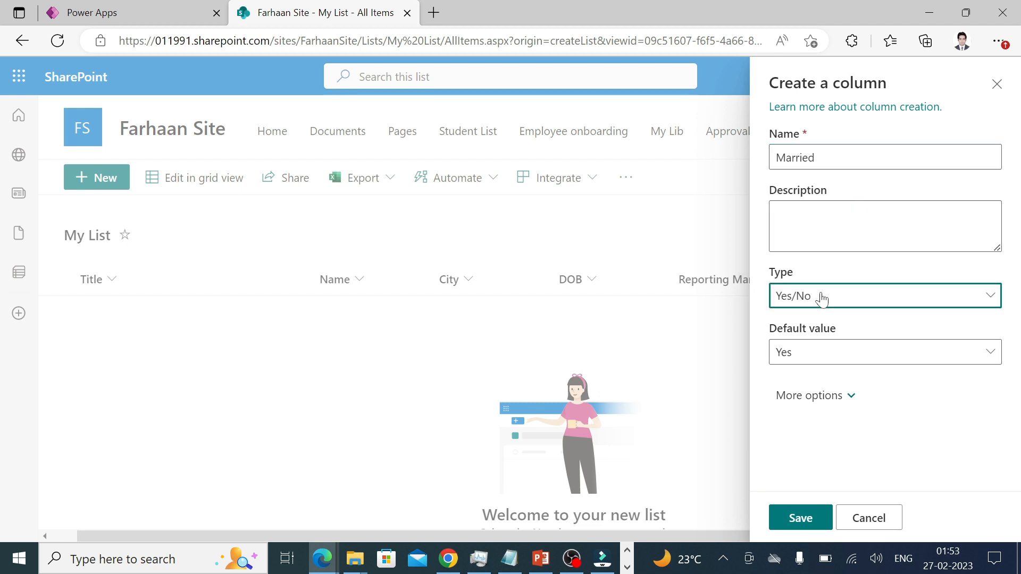
{"action": "left_click", "coordinate": [677, 276]}
{"action": "left_click", "coordinate": [910, 356]}
{"action": "left_click", "coordinate": [808, 378]}
{"action": "left_click", "coordinate": [816, 505]}
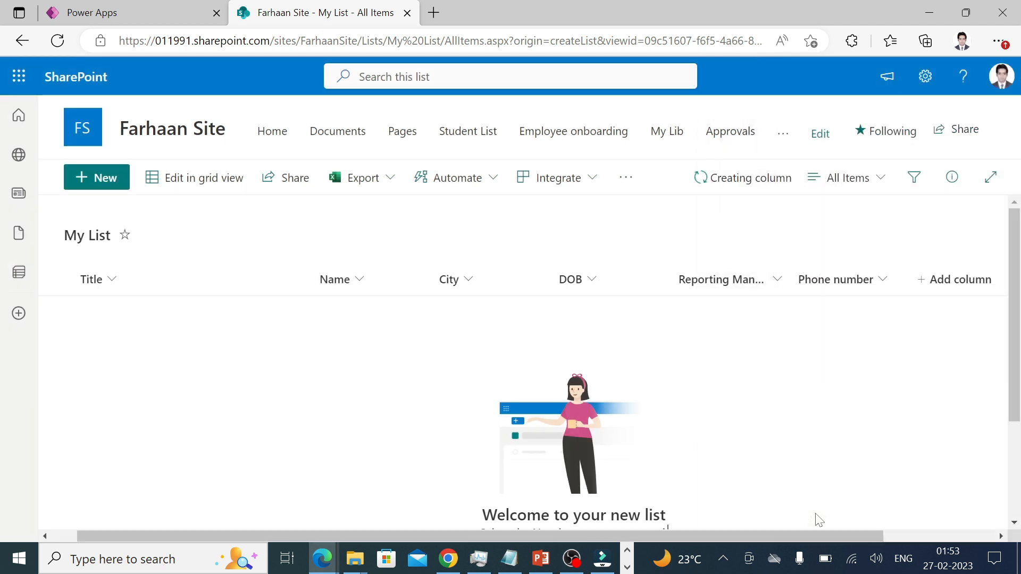
{"action": "left_click_drag", "start_coordinate": [701, 533], "coordinate": [916, 505]}
{"action": "left_click_drag", "start_coordinate": [852, 534], "coordinate": [736, 527]}
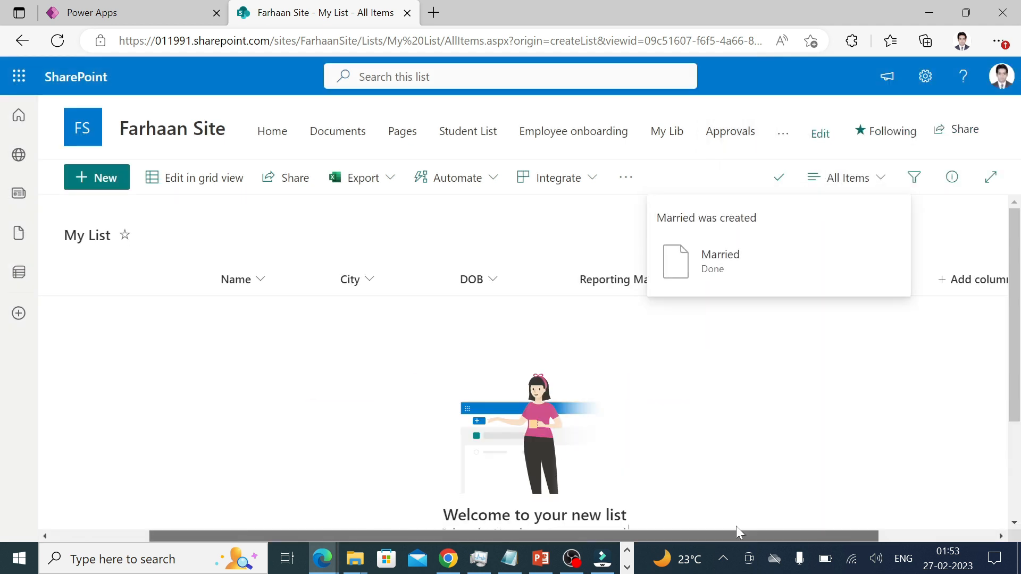
Add an Image column named 'Photo', correcting the mistyped name before saving.
{"action": "left_click", "coordinate": [969, 285]}
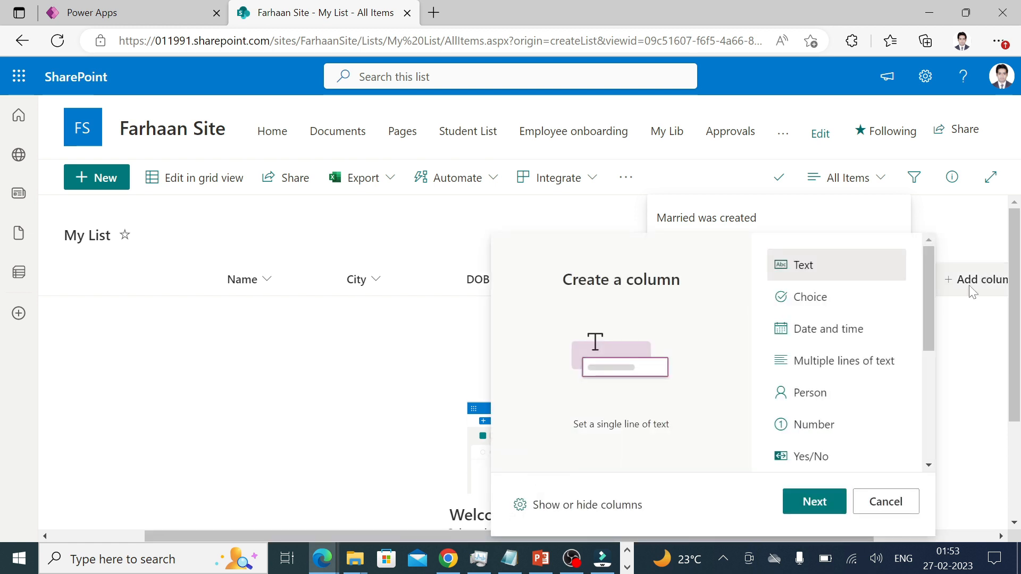
{"action": "scroll", "coordinate": [911, 371], "scroll_direction": "down", "scroll_amount": 2}
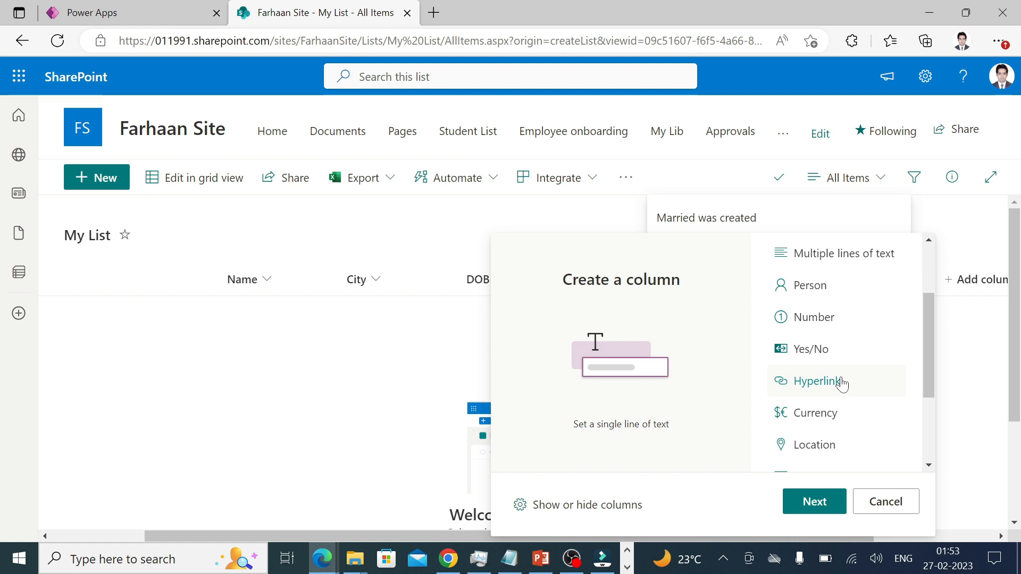
{"action": "scroll", "coordinate": [840, 383], "scroll_direction": "down", "scroll_amount": 2}
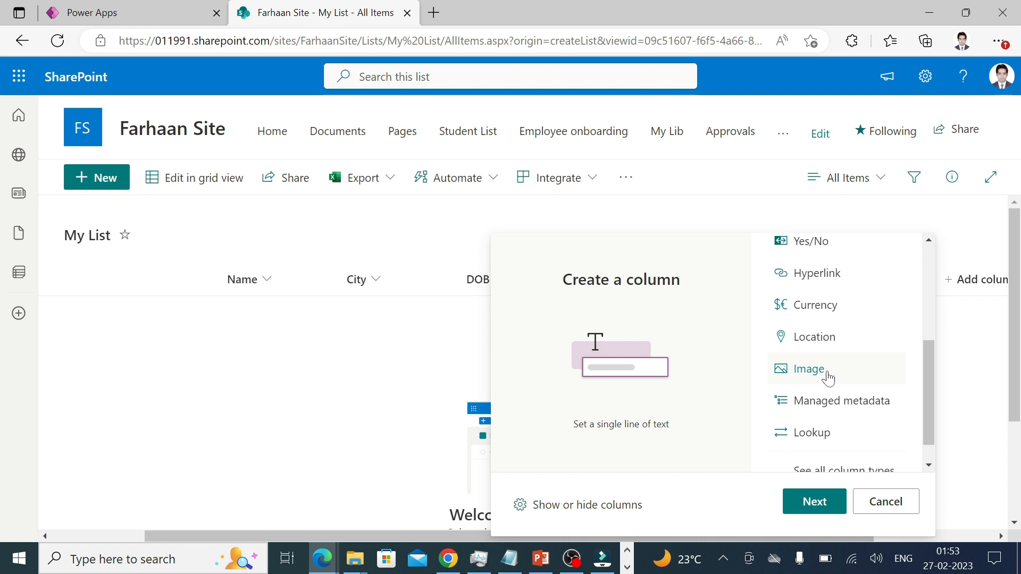
{"action": "left_click", "coordinate": [809, 369]}
{"action": "left_click", "coordinate": [817, 501]}
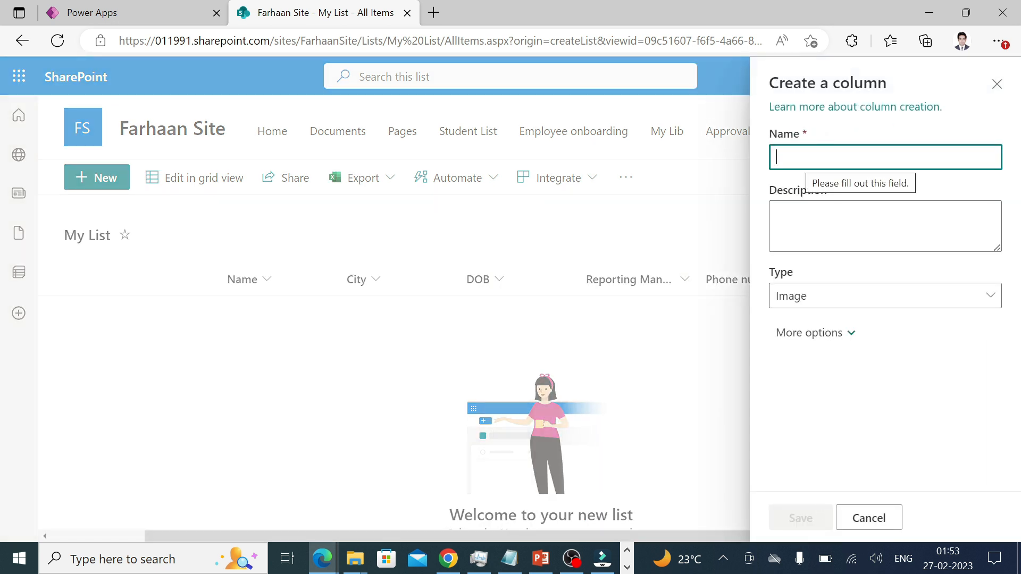
{"action": "type", "text": "Ph"}
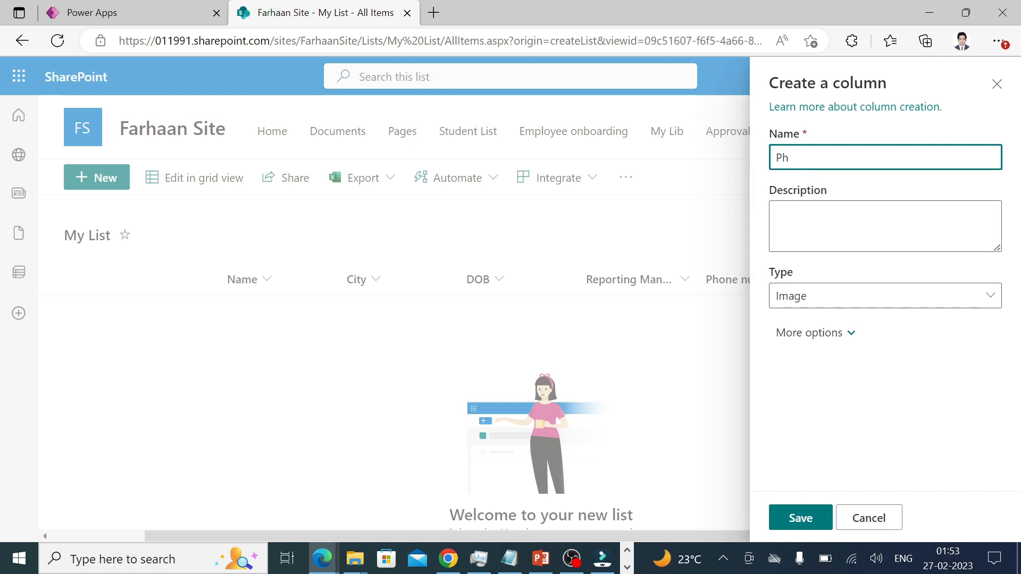
{"action": "type", "text": "otot"}
{"action": "type", "text": "io"}
{"action": "key", "text": "BackSpace"}
{"action": "key", "text": "BackSpace"}
{"action": "type", "text": "o"}
{"action": "left_click", "coordinate": [801, 518]}
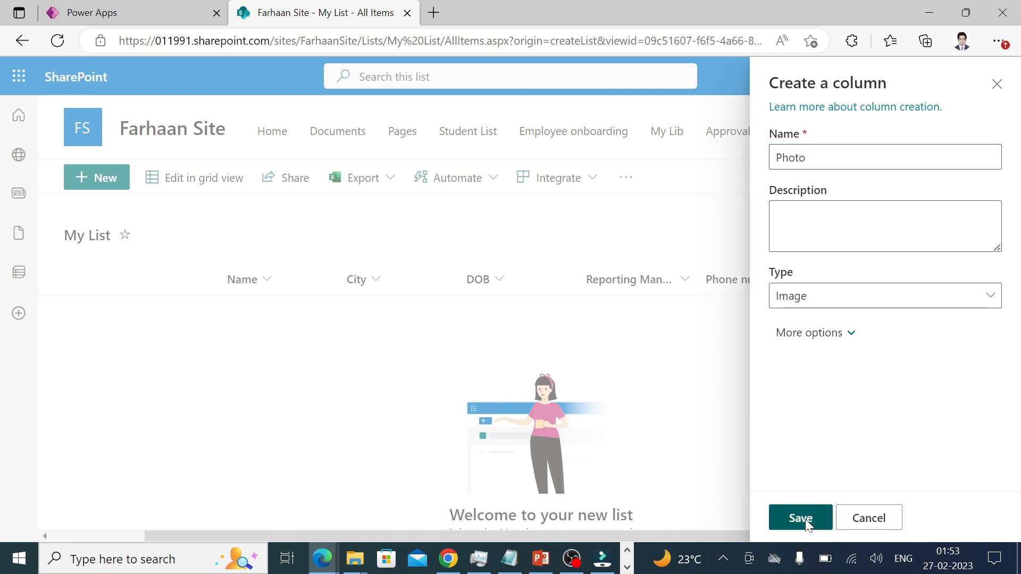
{"action": "left_click_drag", "start_coordinate": [755, 532], "coordinate": [505, 522]}
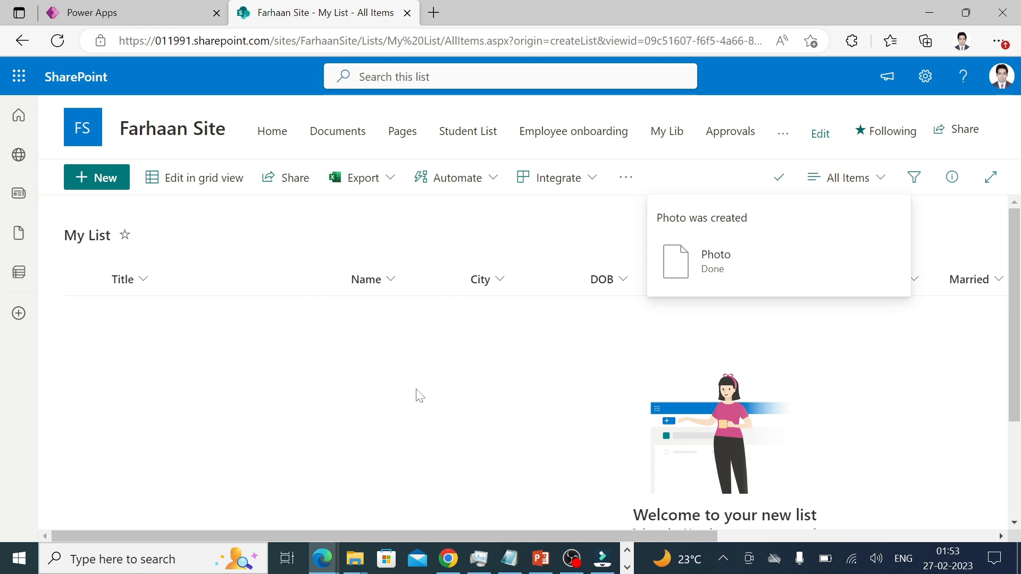
Start a new item with Title 'Mr', the person's full name, and City Pune.
{"action": "left_click", "coordinate": [106, 181]}
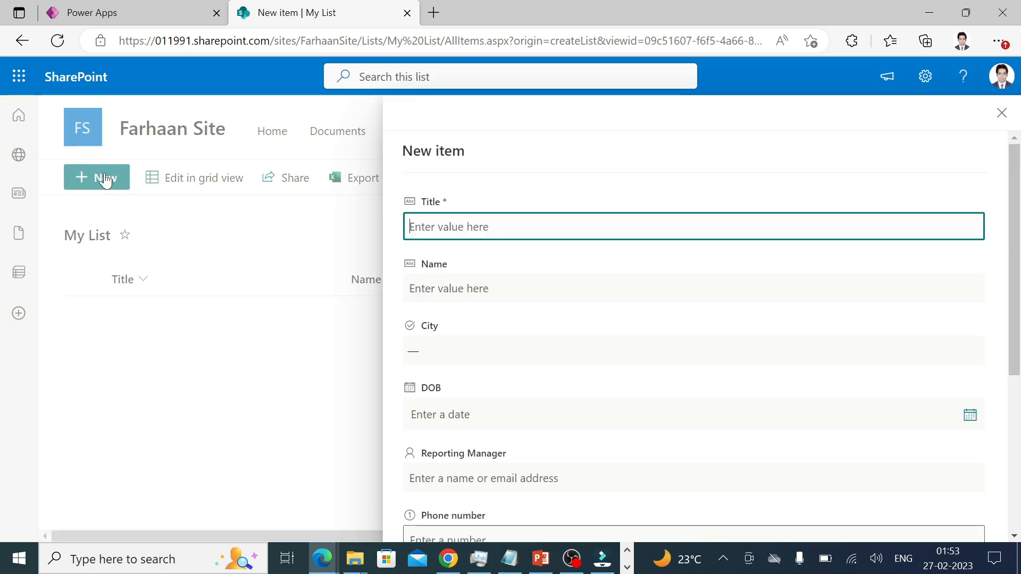
{"action": "type", "text": "Mr"}
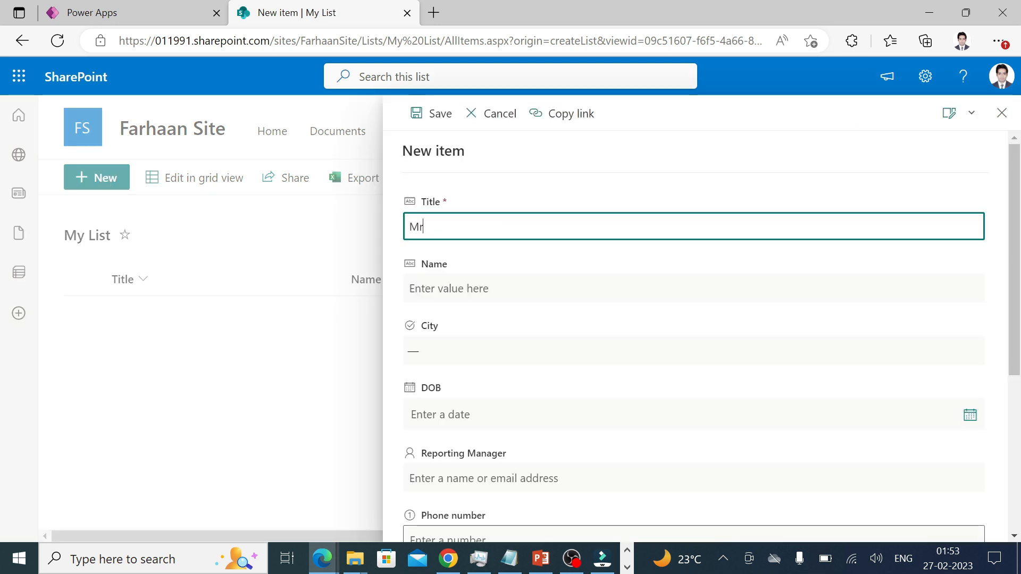
{"action": "key", "text": "Tab"}
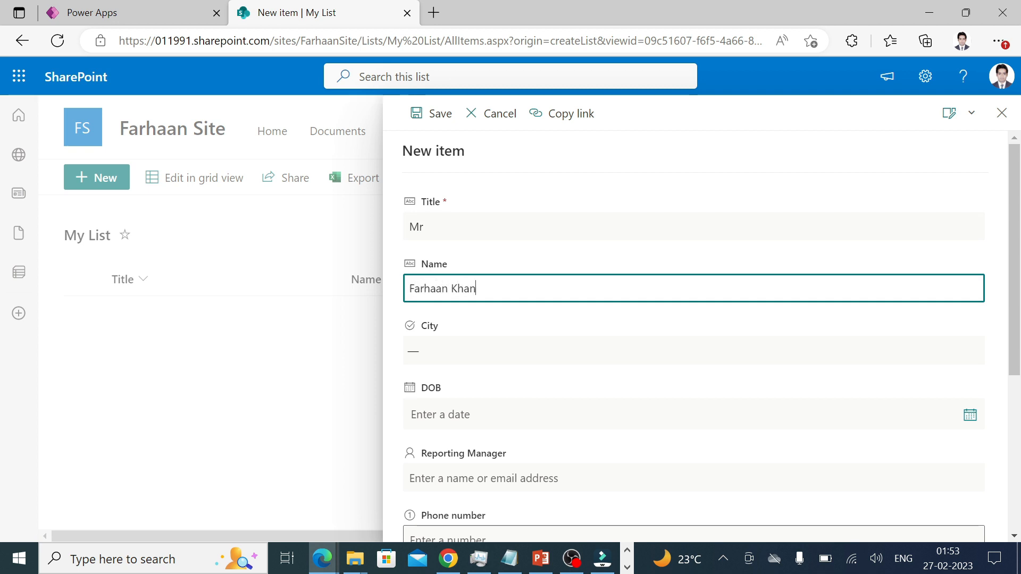
{"action": "left_click", "coordinate": [468, 348]}
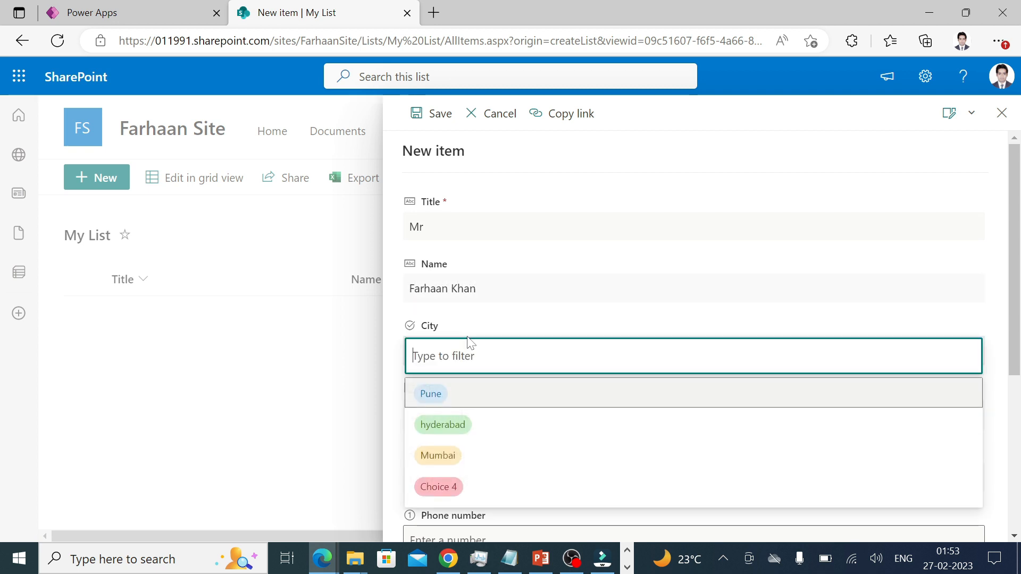
{"action": "left_click", "coordinate": [448, 396]}
Set the DOB to 2/20/2023 using the calendar picker.
{"action": "left_click", "coordinate": [558, 415]}
{"action": "scroll", "coordinate": [558, 366], "scroll_direction": "down", "scroll_amount": 5}
{"action": "scroll", "coordinate": [729, 200], "scroll_direction": "up", "scroll_amount": 3}
{"action": "left_click", "coordinate": [970, 263]}
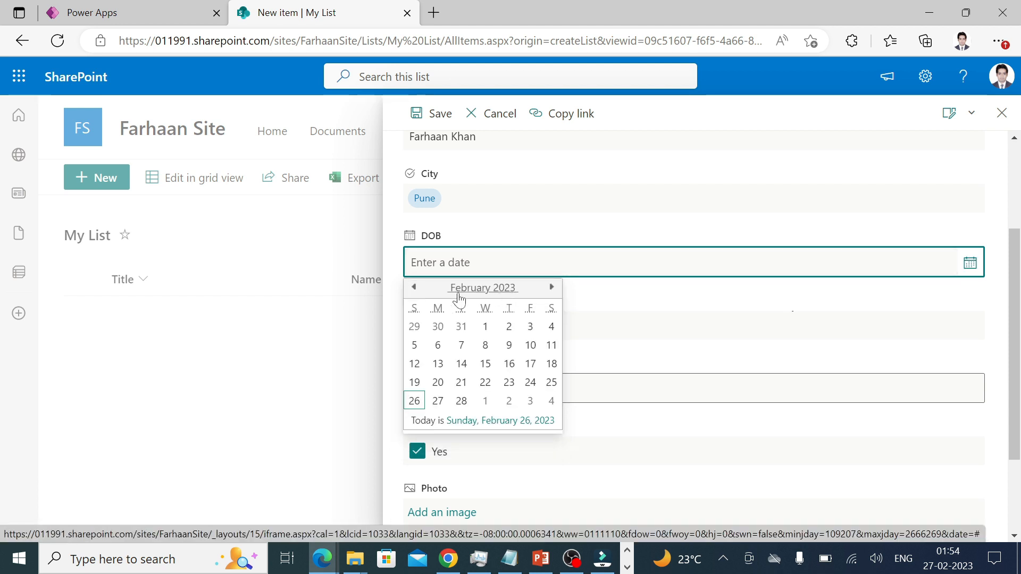
{"action": "left_click", "coordinate": [414, 287]}
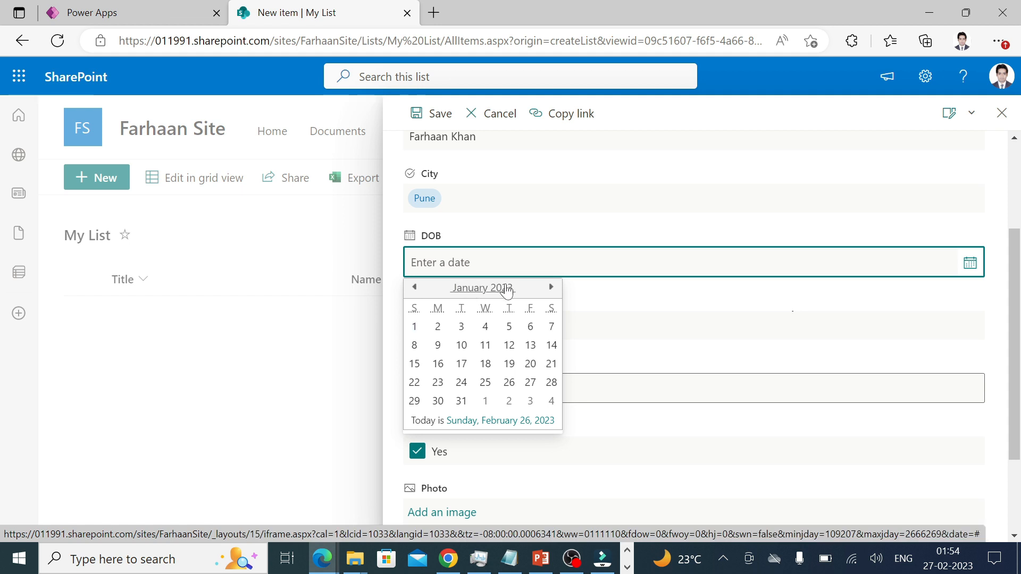
{"action": "left_click", "coordinate": [540, 421]}
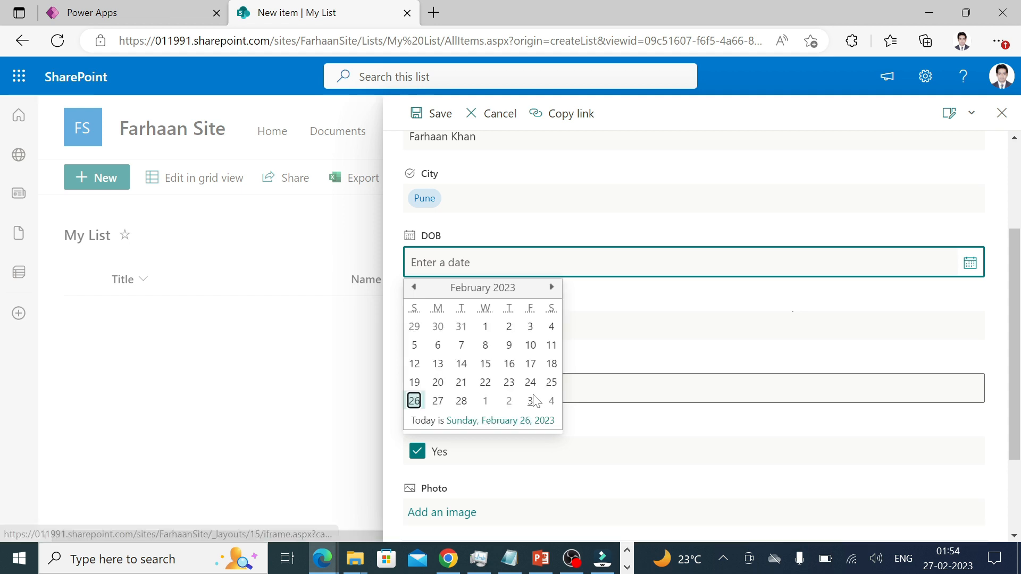
{"action": "left_click", "coordinate": [438, 384]}
Choose the reporting manager from the people picker suggestions.
{"action": "key", "text": "Tab"}
{"action": "type", "text": "Az"}
{"action": "key", "text": "BackSpace"}
{"action": "key", "text": "BackSpace"}
{"action": "type", "text": "Azha"}
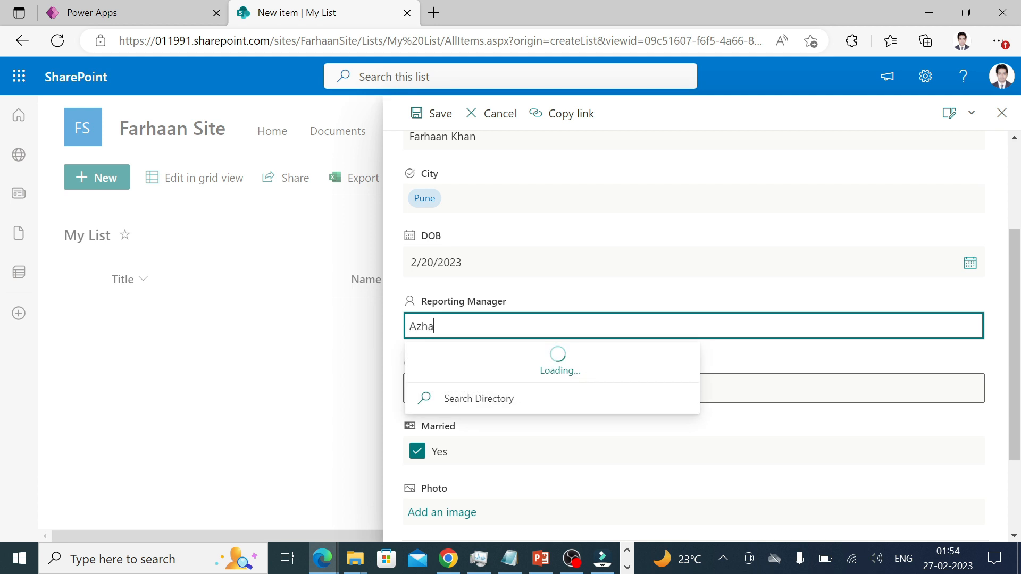
{"action": "left_click", "coordinate": [537, 372]}
Replace the invalid Phone number text with a numeric phone number and leave Married ticked.
{"action": "left_click", "coordinate": [536, 377]}
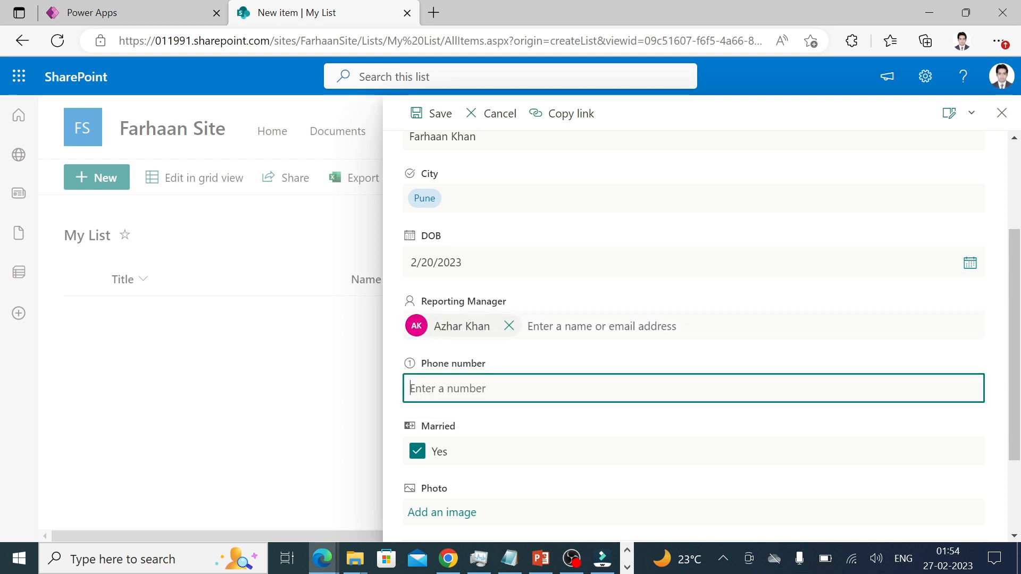
{"action": "type", "text": "sdsdhasjhdjdsjhsdhdsdsjka"}
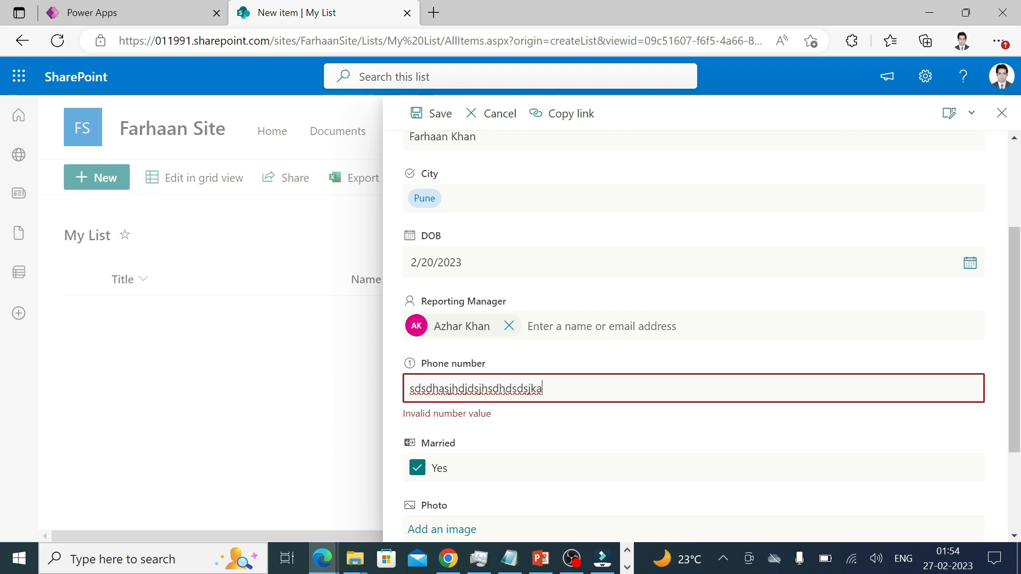
{"action": "left_click_drag", "start_coordinate": [542, 389], "coordinate": [406, 396]}
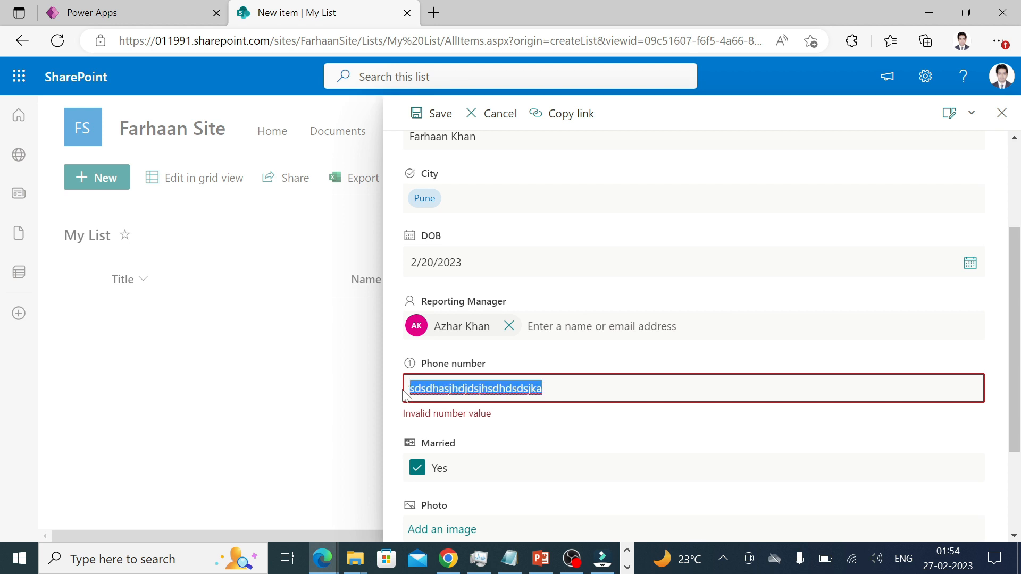
{"action": "key", "text": "BackSpace"}
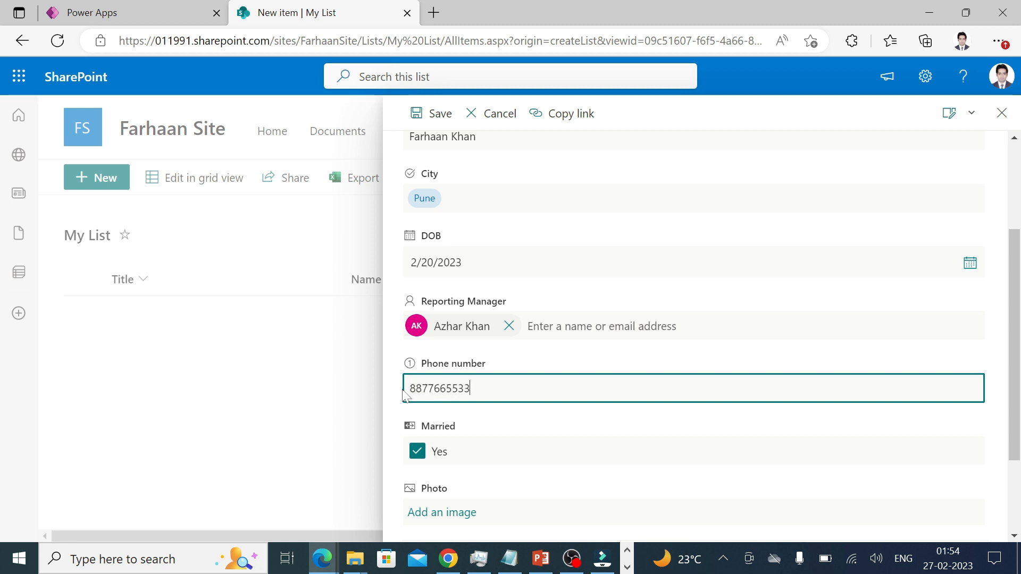
{"action": "left_click", "coordinate": [488, 436]}
{"action": "scroll", "coordinate": [513, 447], "scroll_direction": "down", "scroll_amount": 2}
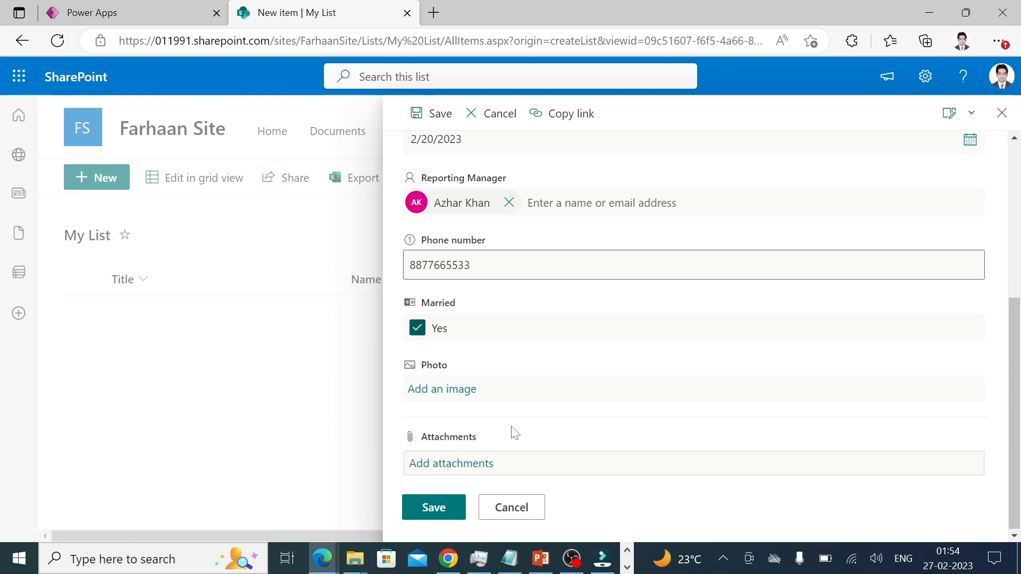
{"action": "left_click", "coordinate": [418, 330]}
{"action": "left_click", "coordinate": [418, 330]}
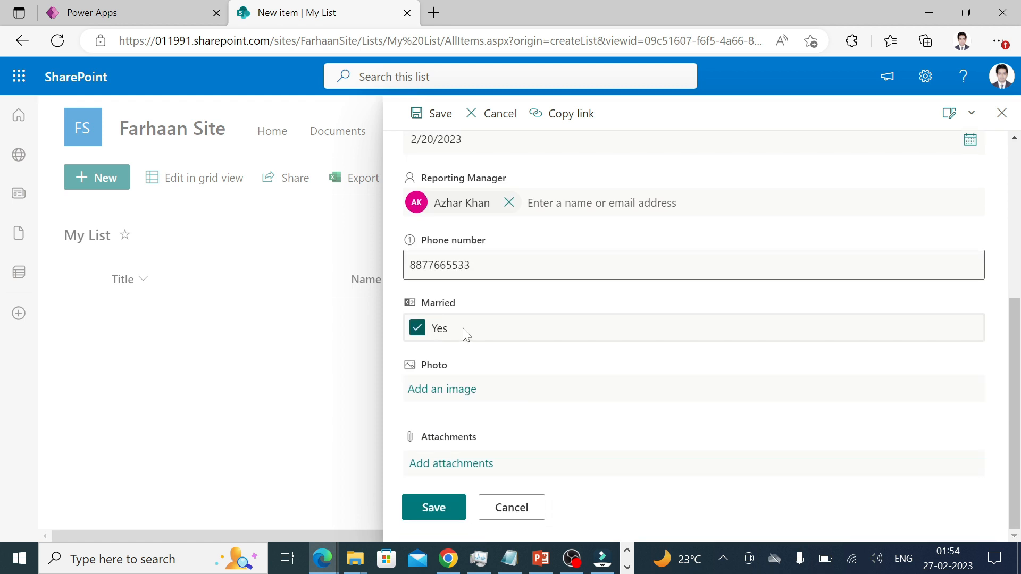
Upload 73a1ecc7f59840a47537c012bc23d685.png as the new item's Photo.
{"action": "left_click", "coordinate": [458, 391]}
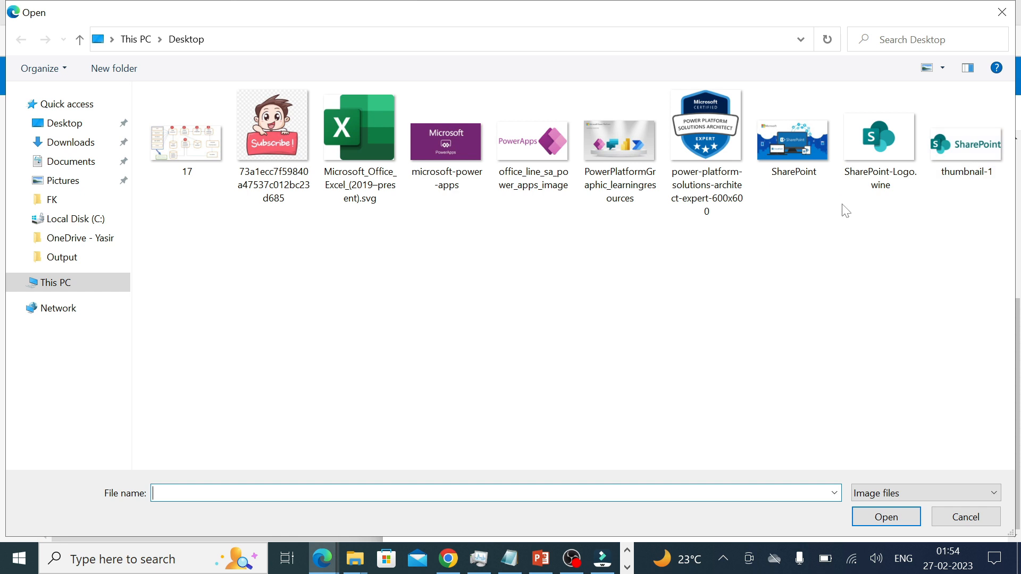
{"action": "double_click", "coordinate": [289, 129]}
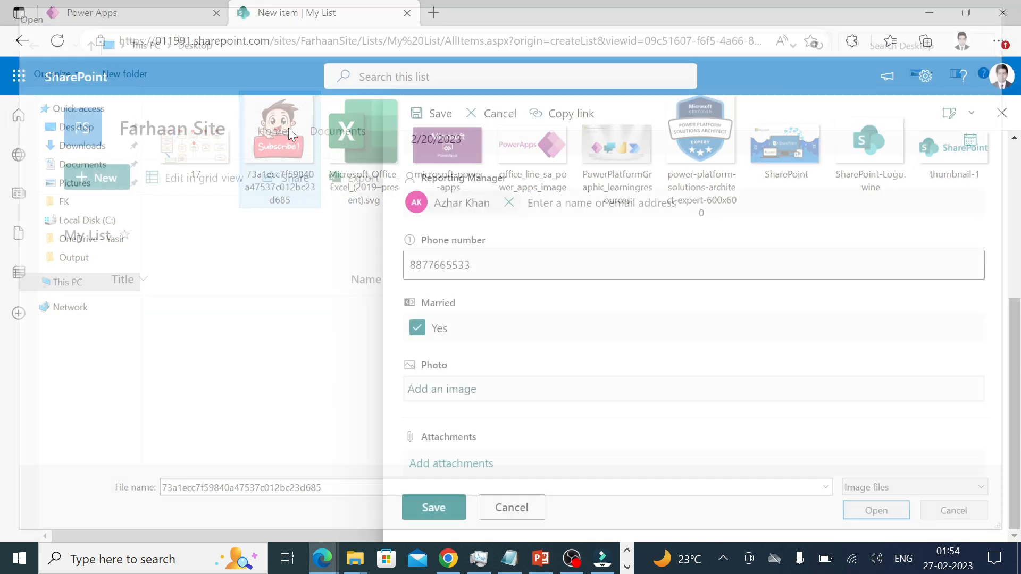
{"action": "scroll", "coordinate": [524, 426], "scroll_direction": "down", "scroll_amount": 1}
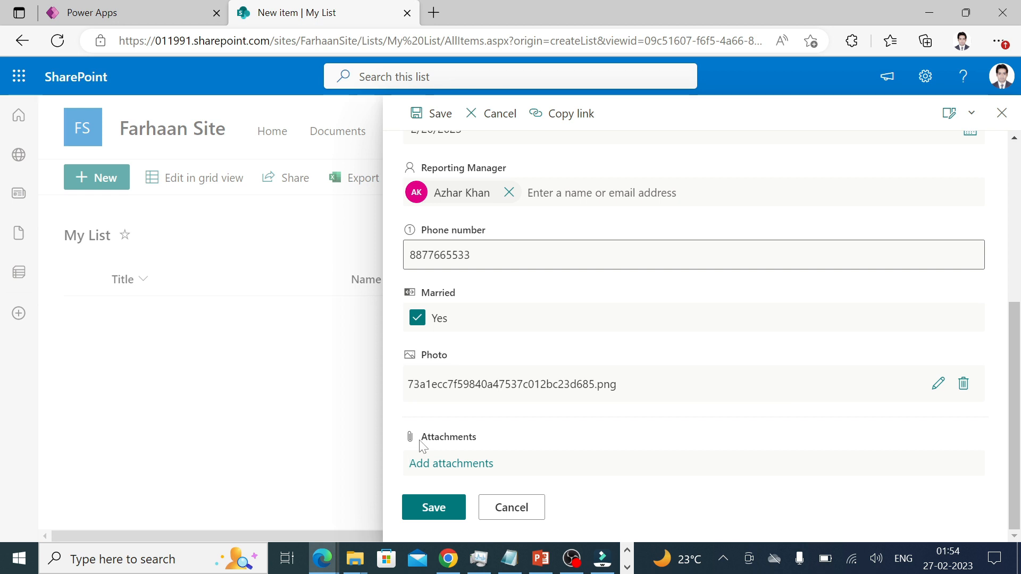
Save the new My List item and scroll across the row to check its photo thumbnail.
{"action": "left_click", "coordinate": [433, 516]}
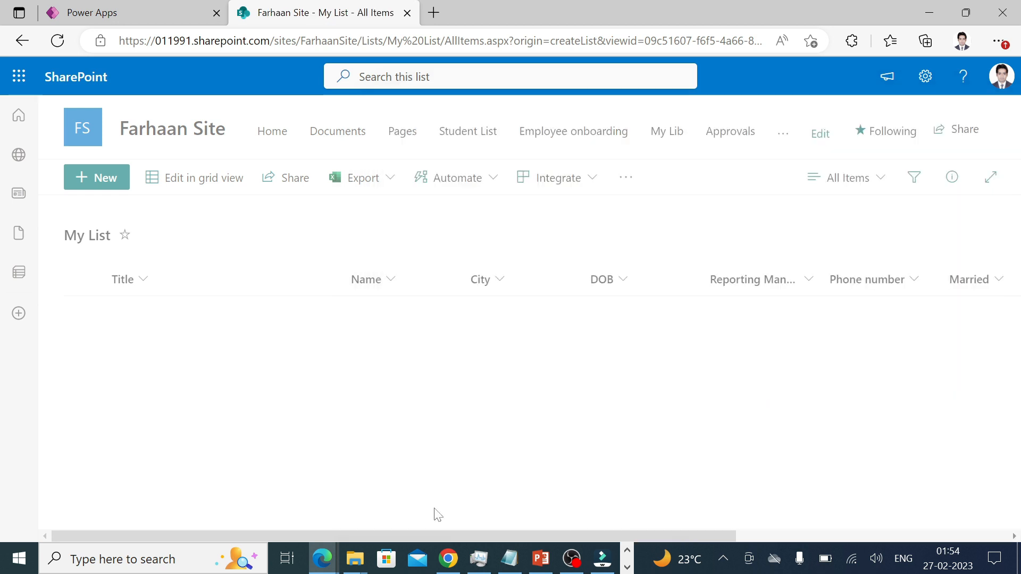
{"action": "left_click_drag", "start_coordinate": [349, 536], "coordinate": [230, 439]}
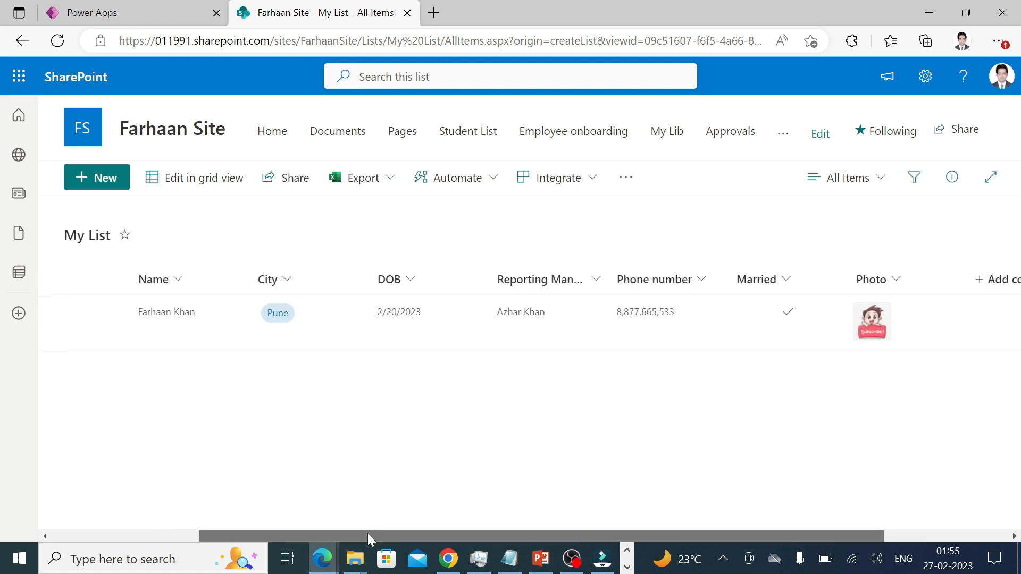
{"action": "left_click_drag", "start_coordinate": [368, 534], "coordinate": [299, 454]}
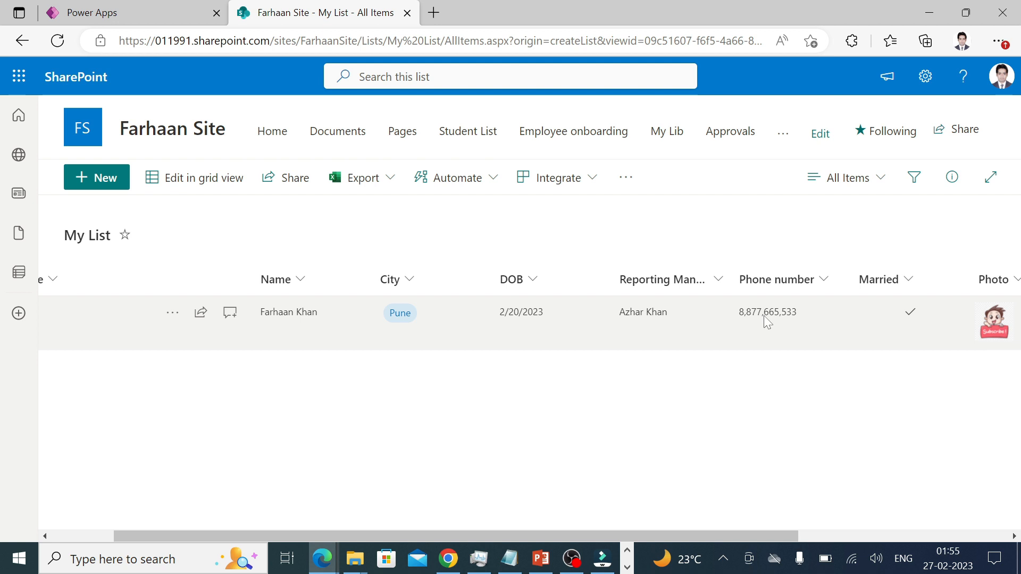
Edit the Phone number column's settings, keeping decimal places at Automatic.
{"action": "left_click", "coordinate": [824, 277]}
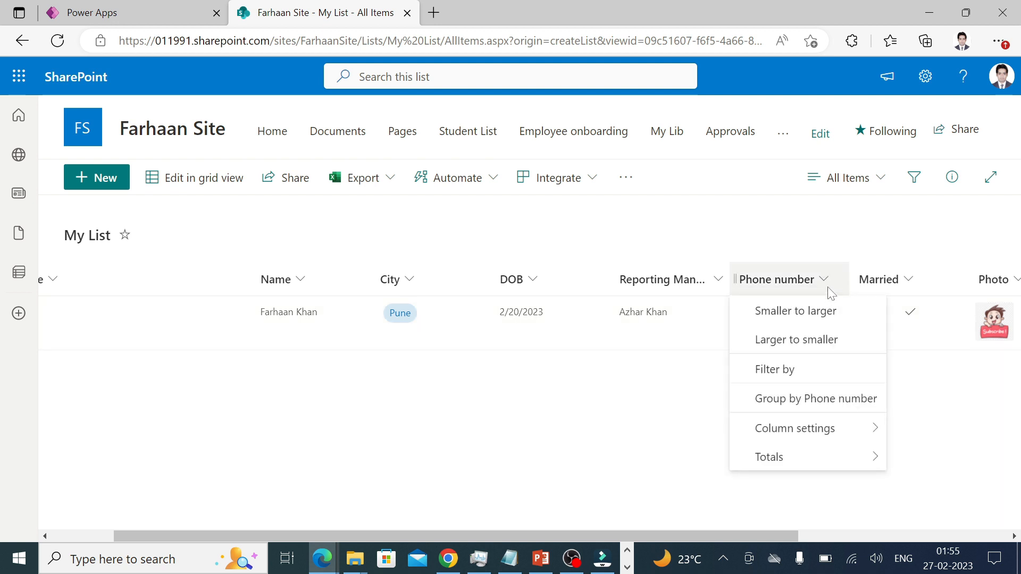
{"action": "mouse_move", "coordinate": [863, 428]}
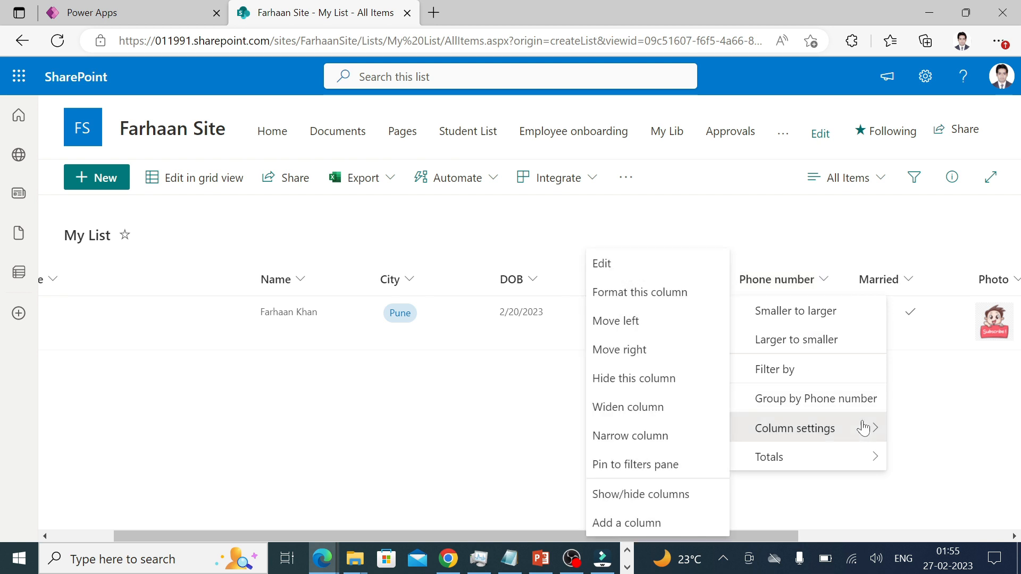
{"action": "left_click", "coordinate": [642, 265]}
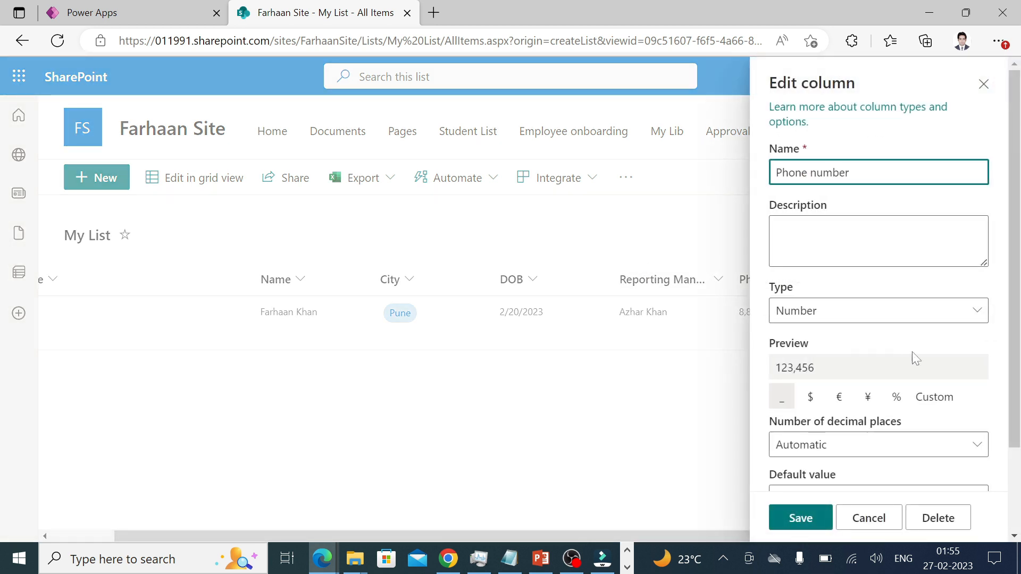
{"action": "scroll", "coordinate": [912, 352], "scroll_direction": "down", "scroll_amount": 2}
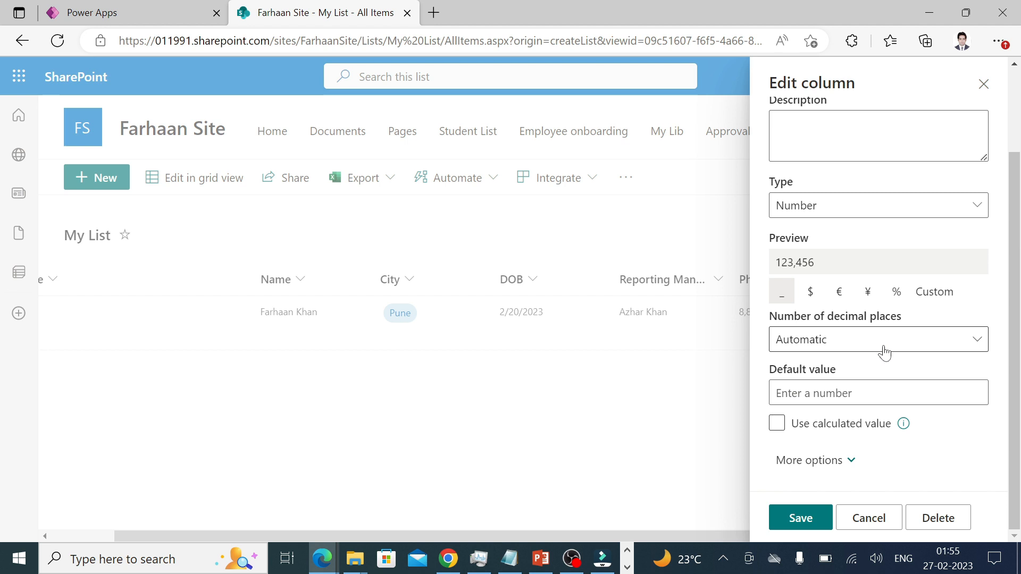
{"action": "left_click", "coordinate": [856, 341]}
{"action": "left_click", "coordinate": [856, 341]}
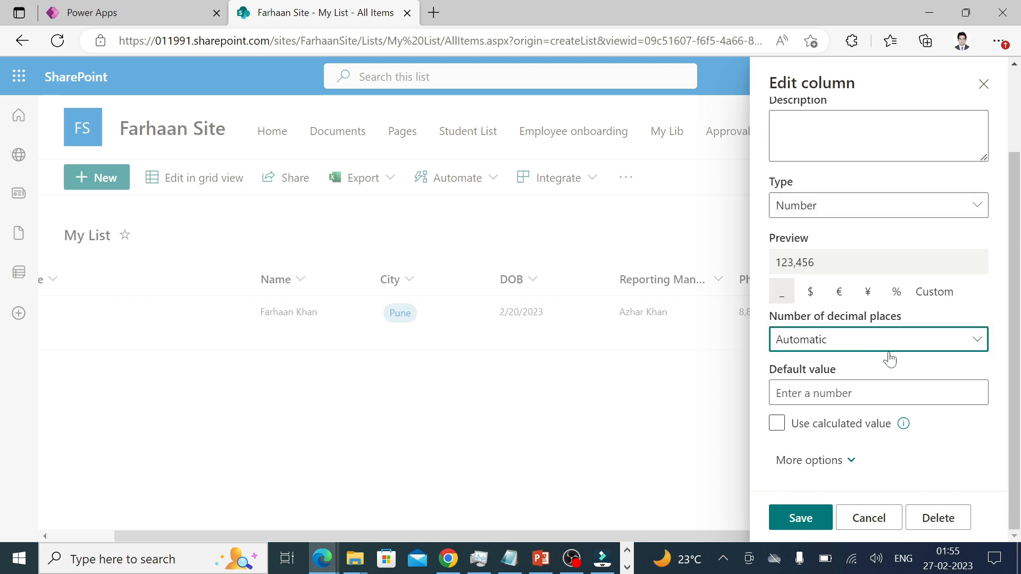
{"action": "scroll", "coordinate": [893, 358], "scroll_direction": "up", "scroll_amount": 2}
{"action": "scroll", "coordinate": [888, 303], "scroll_direction": "down", "scroll_amount": 2}
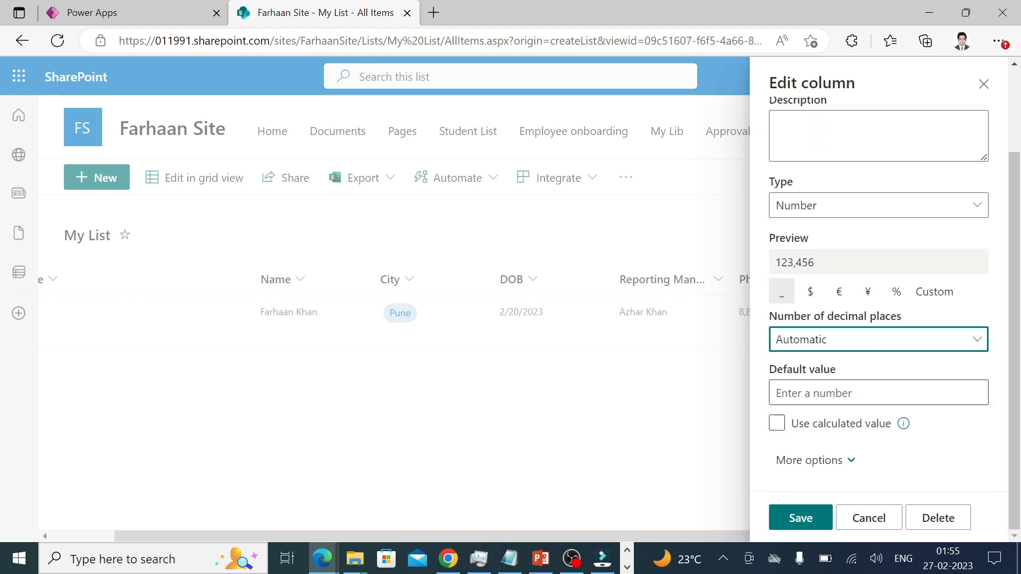
Under More options, set Use thousands separator to No and save the Phone number column.
{"action": "left_click", "coordinate": [850, 462]}
{"action": "scroll", "coordinate": [853, 463], "scroll_direction": "down", "scroll_amount": 5}
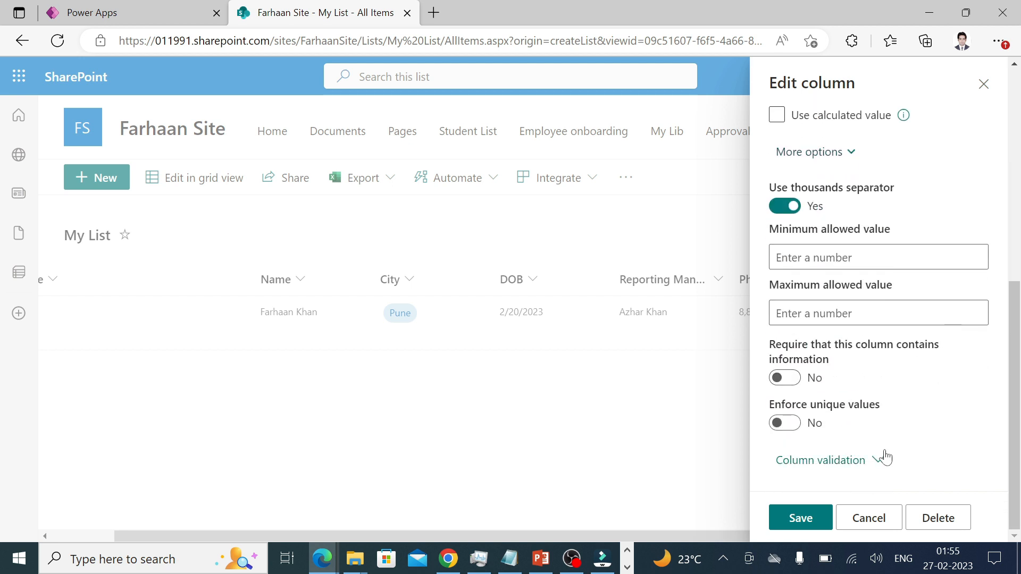
{"action": "scroll", "coordinate": [873, 346], "scroll_direction": "up", "scroll_amount": 1}
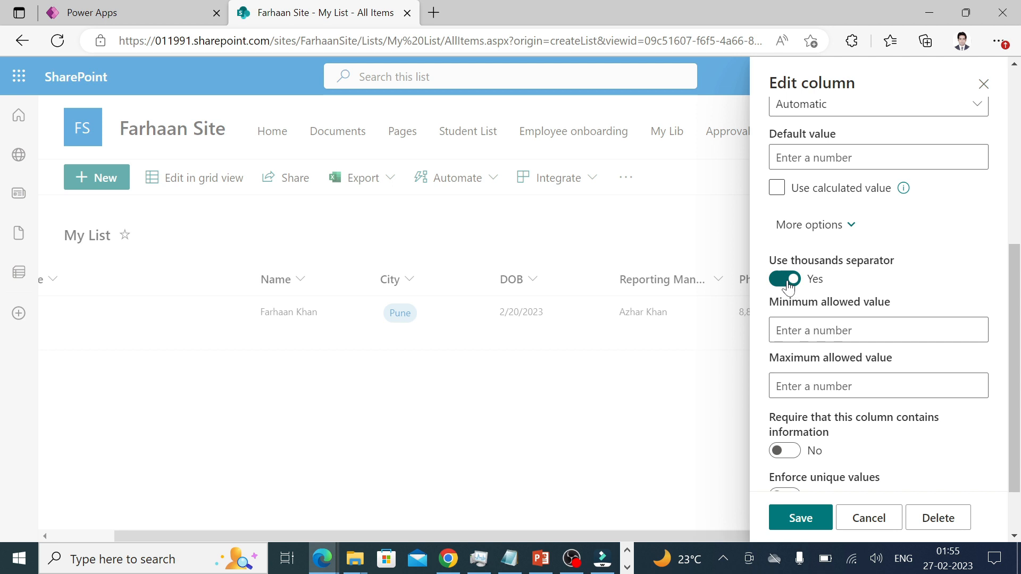
{"action": "left_click", "coordinate": [784, 279]}
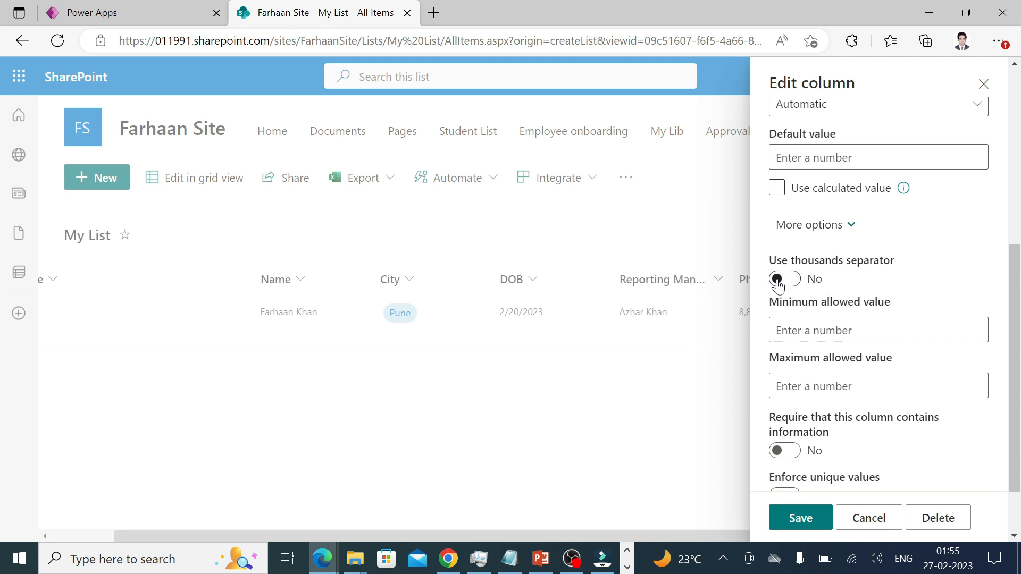
{"action": "left_click", "coordinate": [801, 518]}
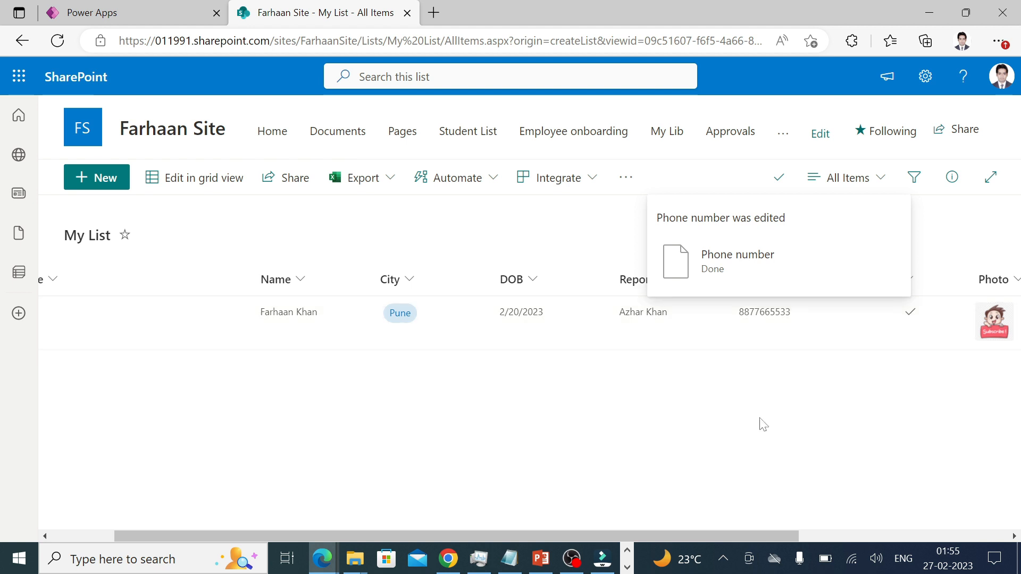
{"action": "left_click_drag", "start_coordinate": [773, 533], "coordinate": [617, 537]}
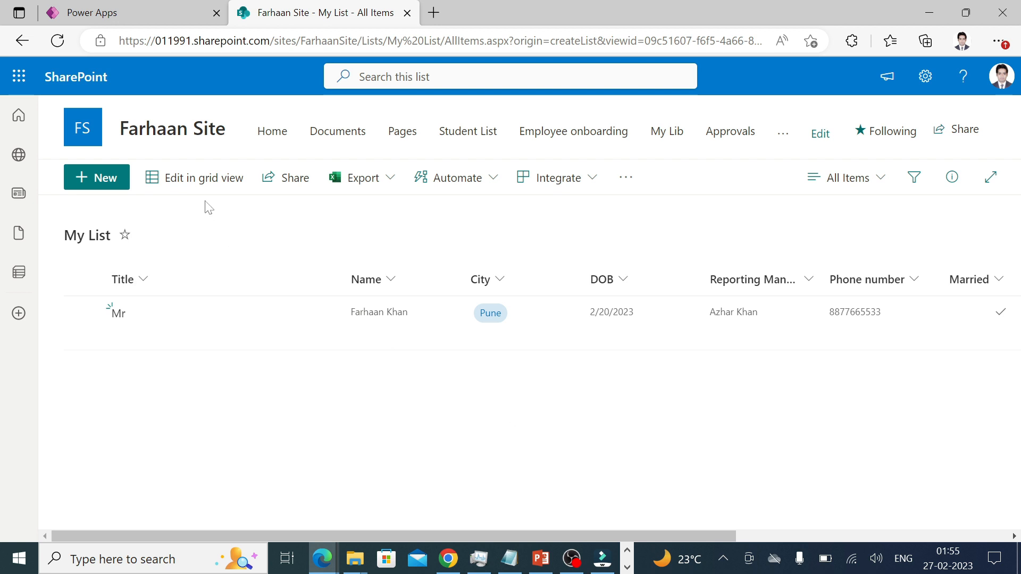
In grid view, add a new row with Title Mr and the person's name.
{"action": "left_click", "coordinate": [190, 179]}
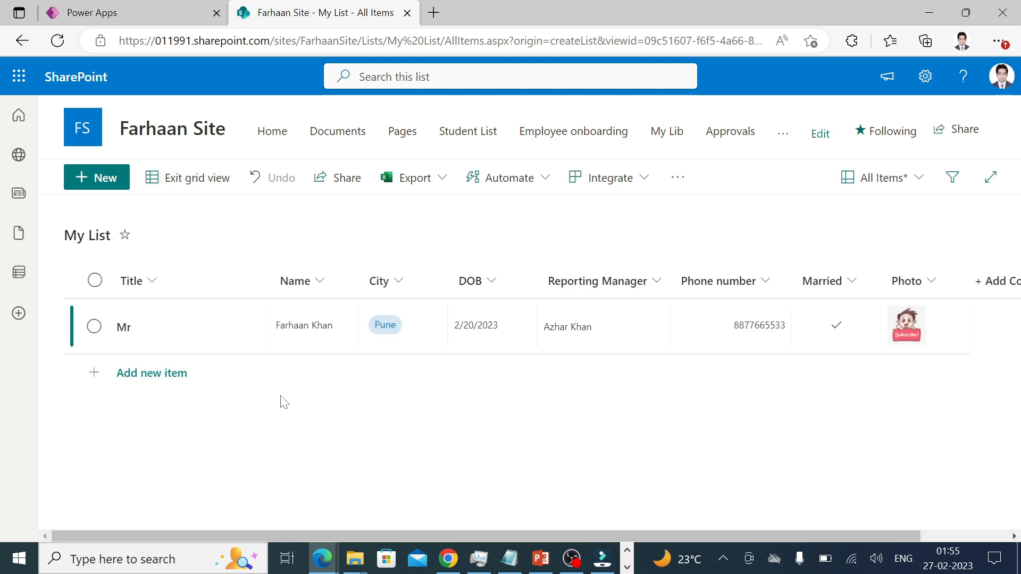
{"action": "left_click", "coordinate": [184, 379]}
{"action": "type", "text": "Mr"}
{"action": "key", "text": "Tab"}
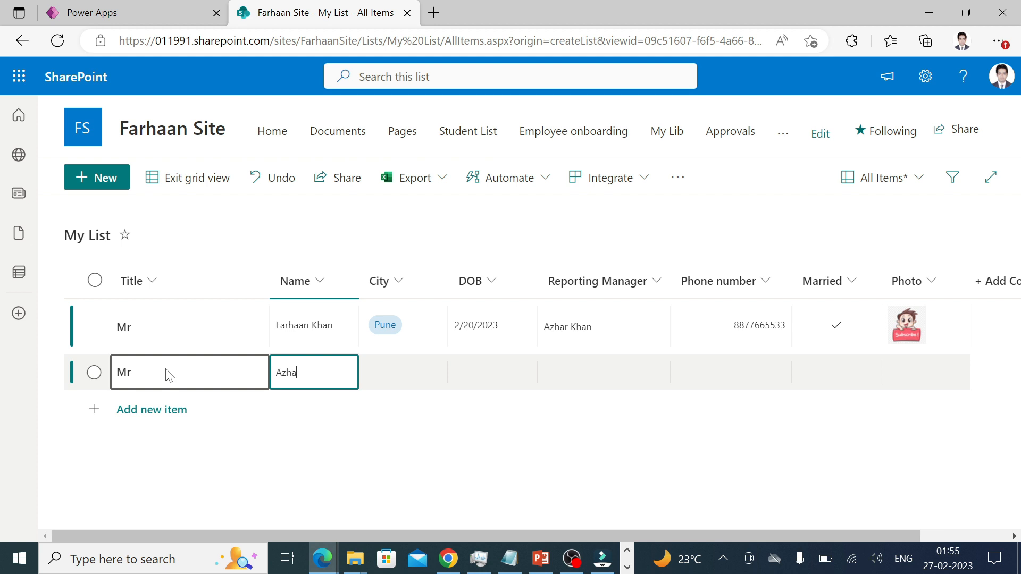
{"action": "key", "text": "Tab"}
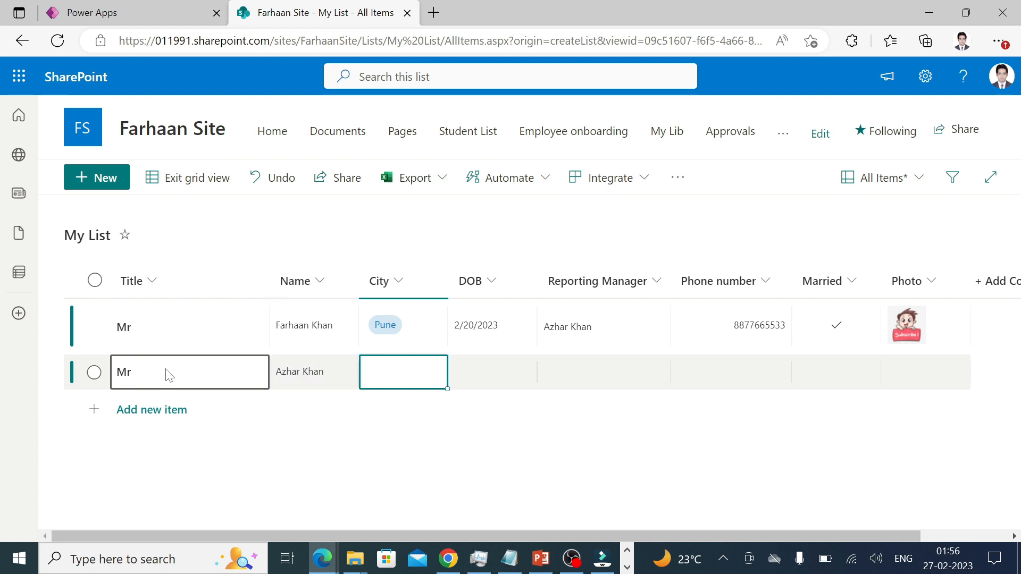
Set City to hyderabad and DOB to 2/21/2023, then exit grid view.
{"action": "left_click", "coordinate": [404, 372]}
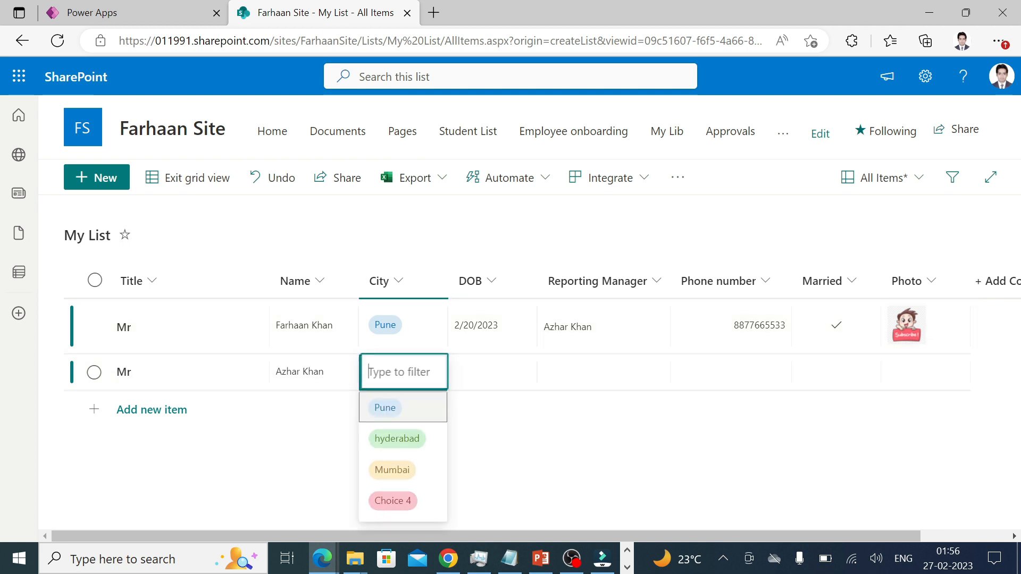
{"action": "left_click", "coordinate": [411, 441]}
{"action": "left_click", "coordinate": [490, 383]}
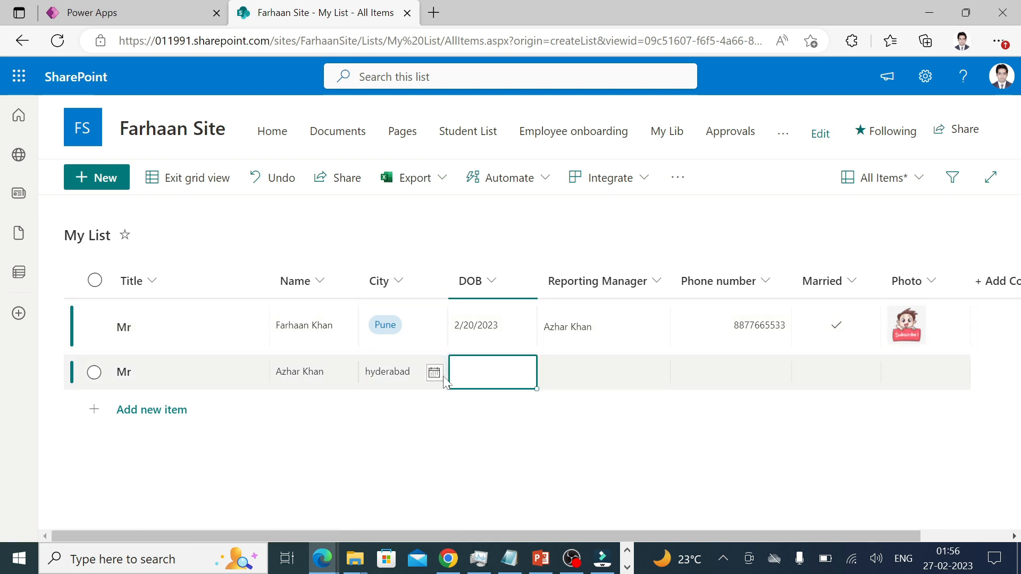
{"action": "left_click", "coordinate": [436, 378]}
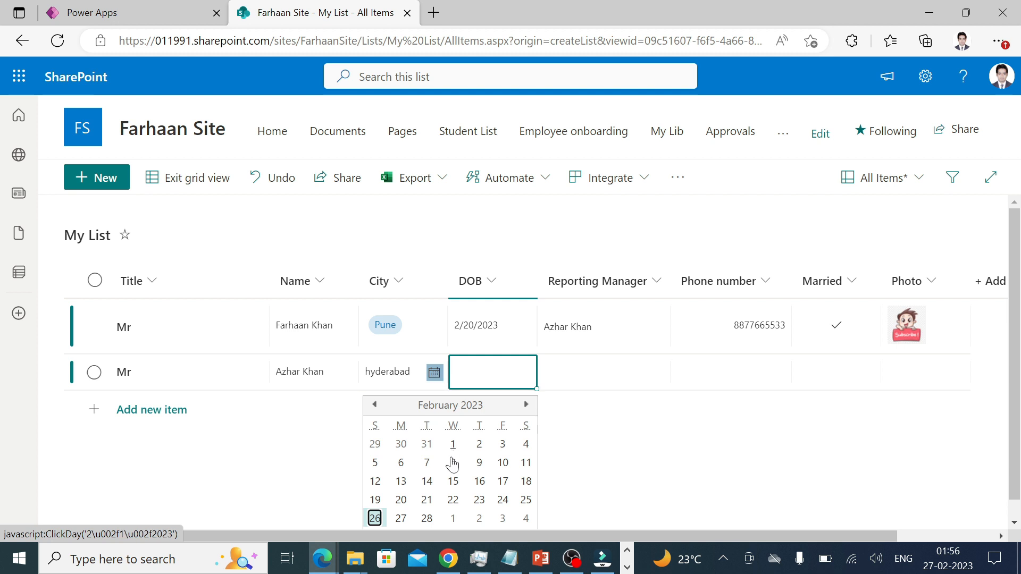
{"action": "left_click", "coordinate": [439, 493]}
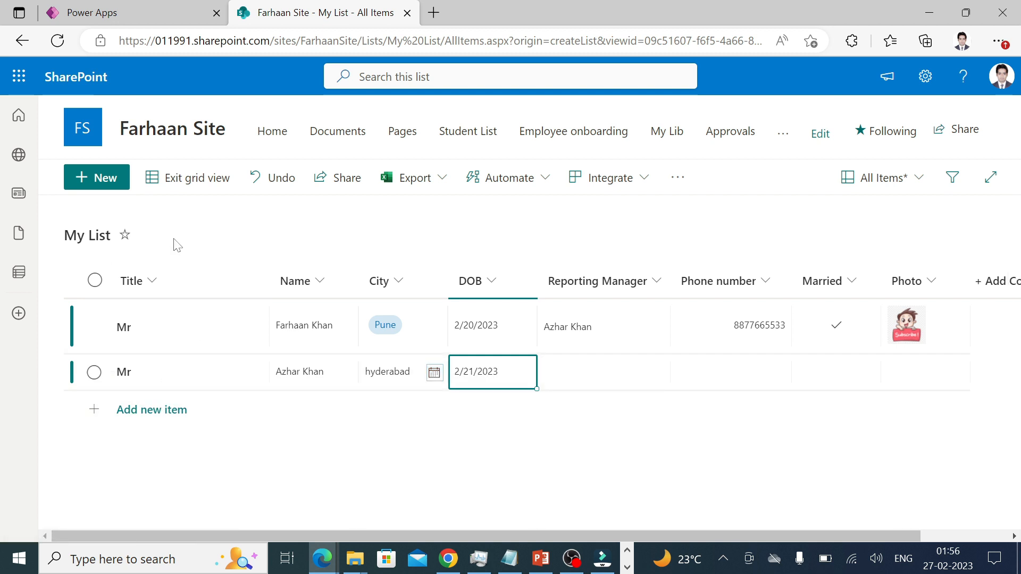
{"action": "left_click", "coordinate": [178, 182]}
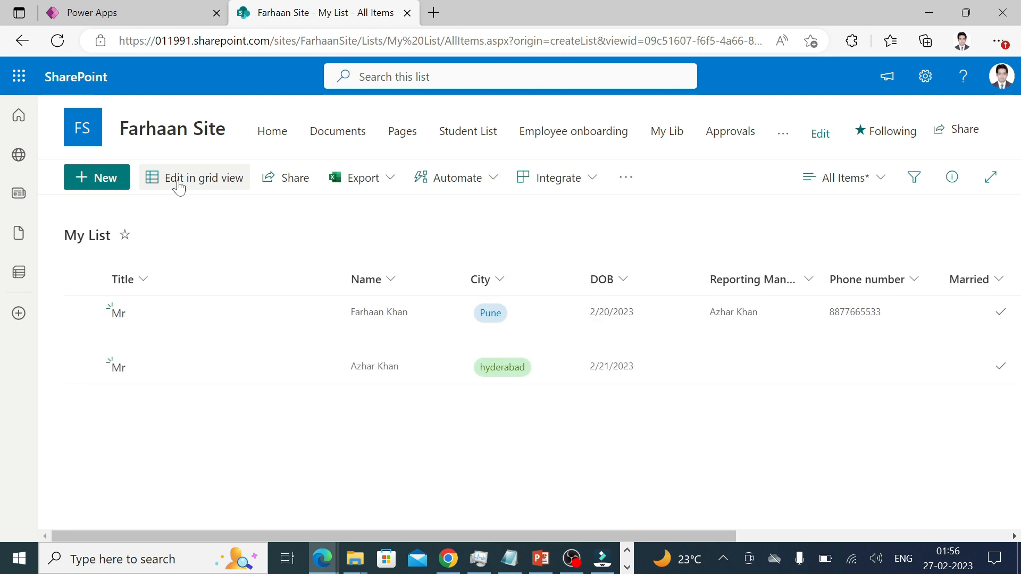
Narrow the Title column and bring up the All Items view dropdown.
{"action": "left_click_drag", "start_coordinate": [342, 279], "coordinate": [183, 289]}
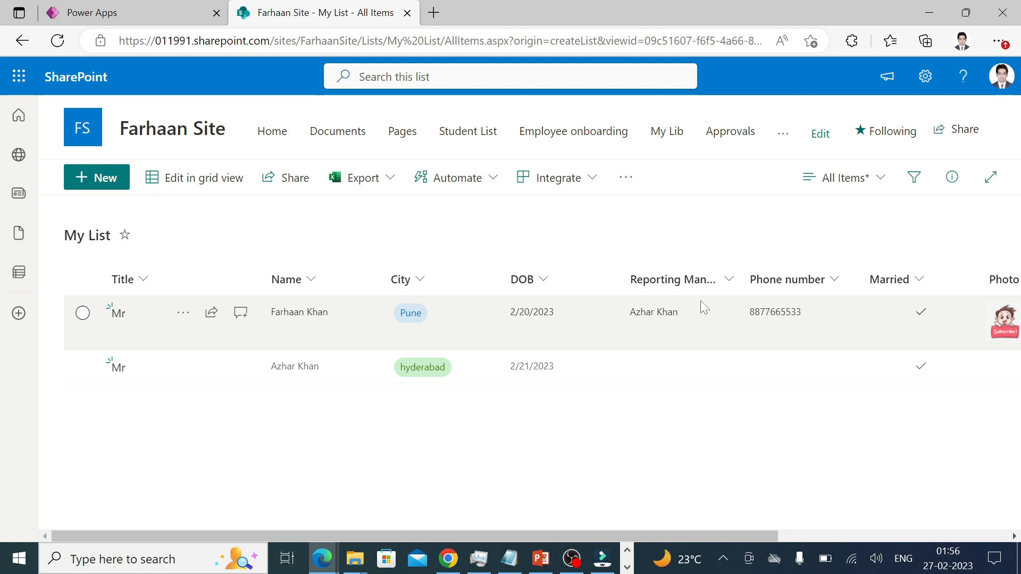
{"action": "left_click", "coordinate": [883, 180]}
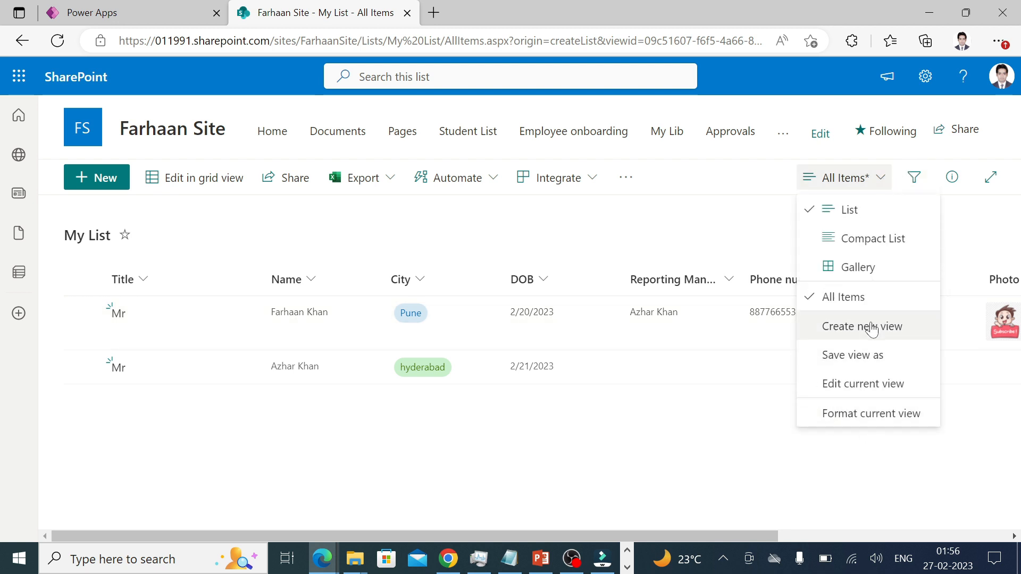
Edit the All Items view to untick Title, Married and Photo, then save it with OK.
{"action": "left_click", "coordinate": [864, 392]}
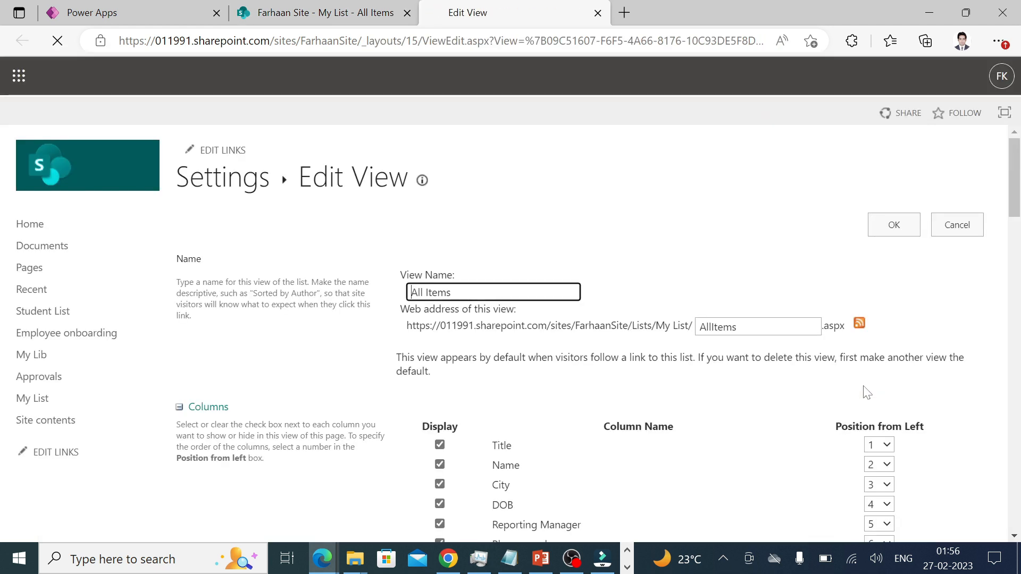
{"action": "left_click", "coordinate": [441, 383]}
{"action": "scroll", "coordinate": [449, 391], "scroll_direction": "down", "scroll_amount": 2}
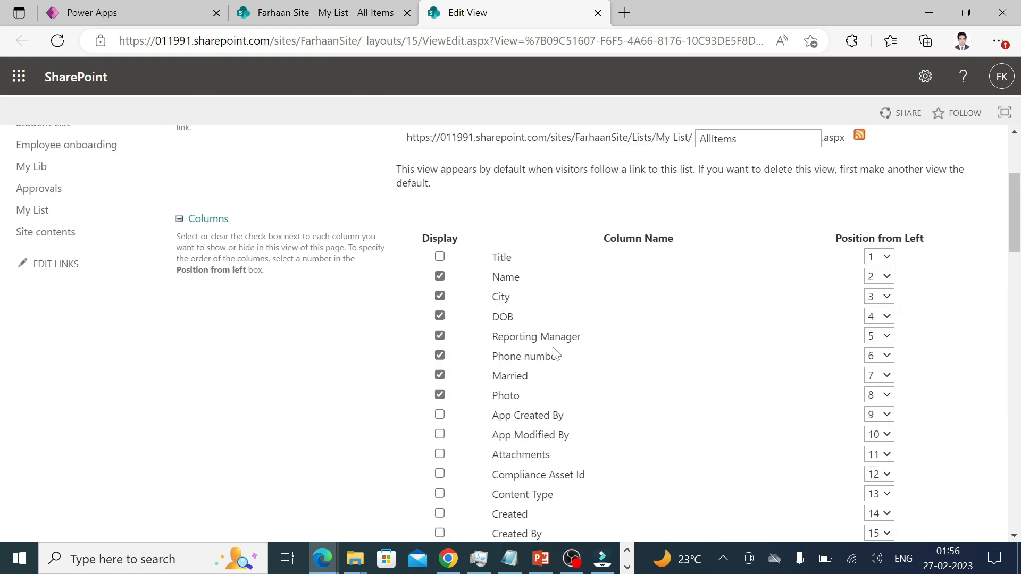
{"action": "left_click", "coordinate": [440, 375]}
{"action": "left_click", "coordinate": [439, 395]}
{"action": "scroll", "coordinate": [686, 305], "scroll_direction": "up", "scroll_amount": 1}
{"action": "scroll", "coordinate": [686, 304], "scroll_direction": "up", "scroll_amount": 3}
{"action": "left_click", "coordinate": [888, 229]}
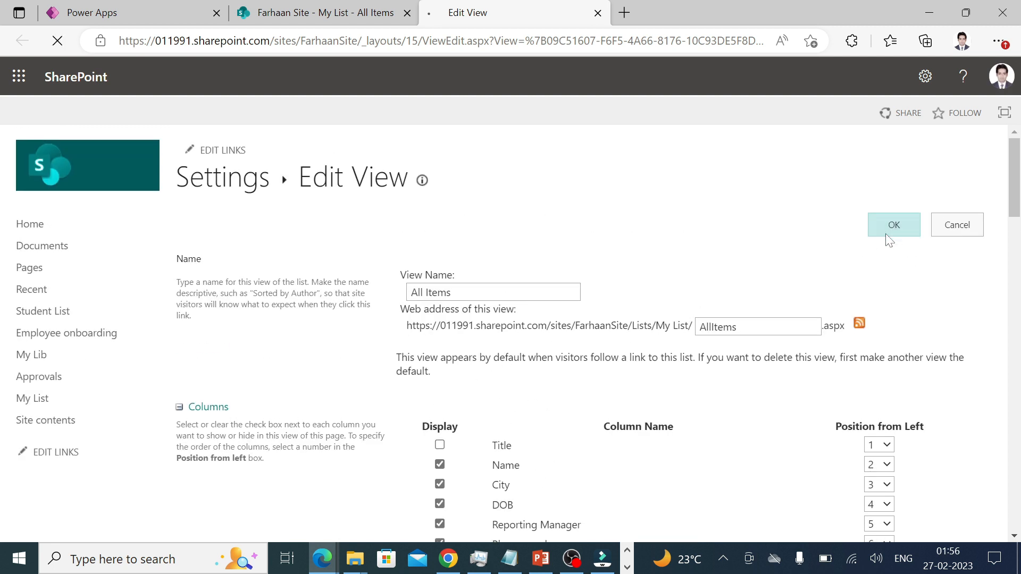